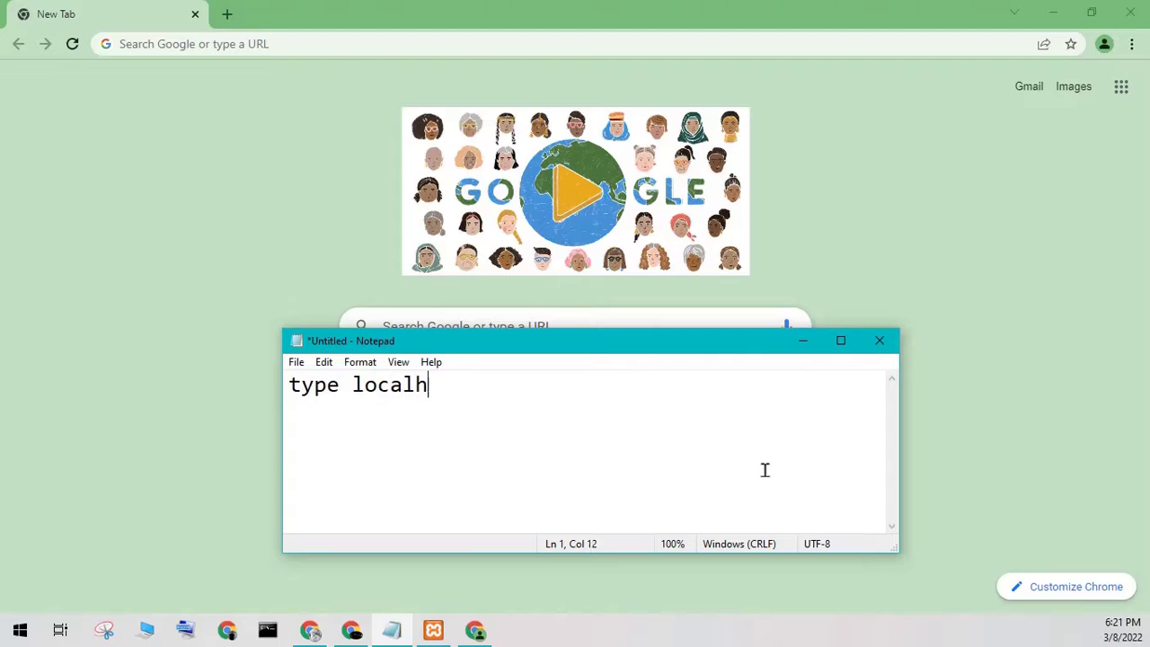
- Finish the Notepad reminder 'localhost/phpmyadmin any browser', fix its typos, and return to Chrome
text(any b)
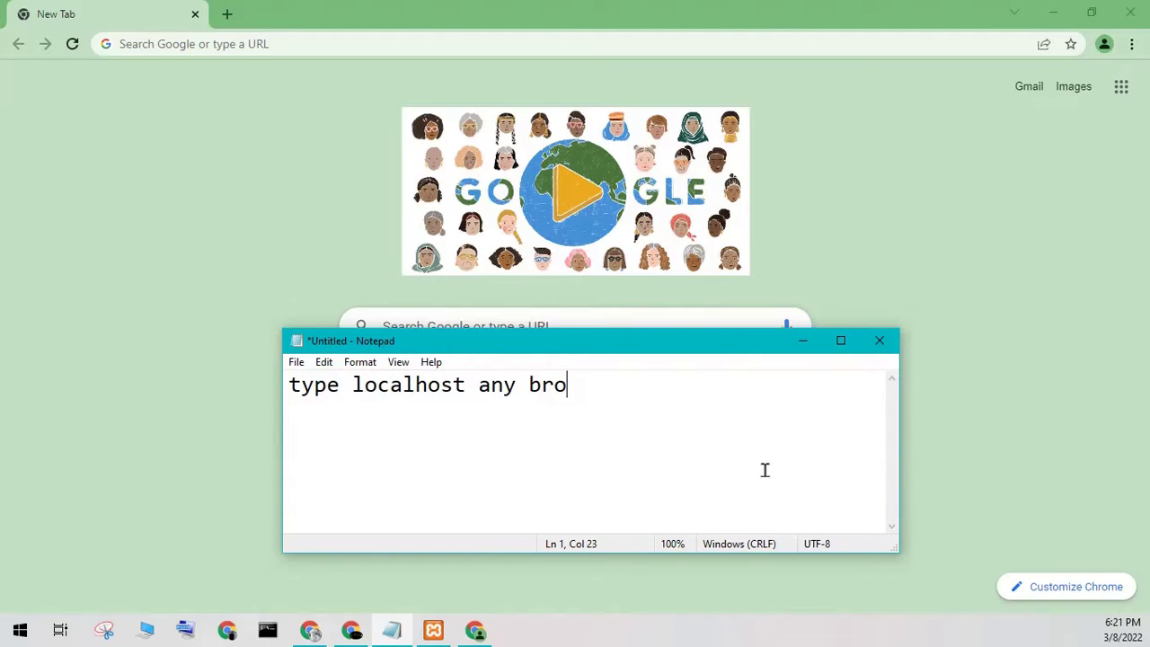
key(BackSpace)
key(BackSpace)
text(/phpmyadm)
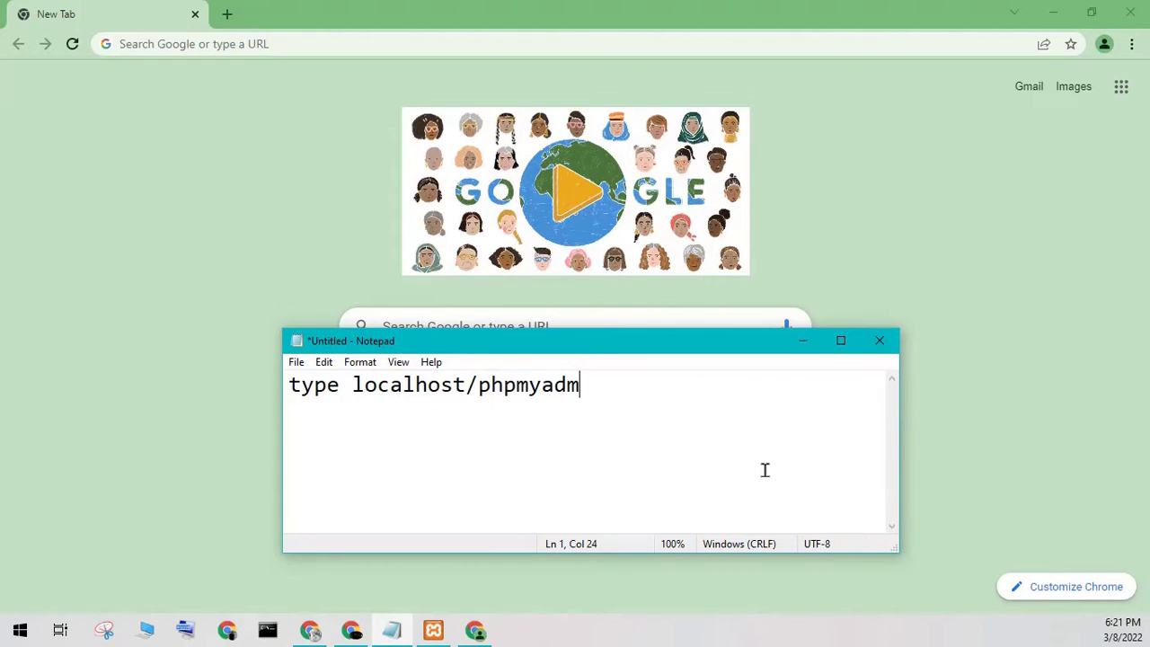
text(on any brow)
text(weer)
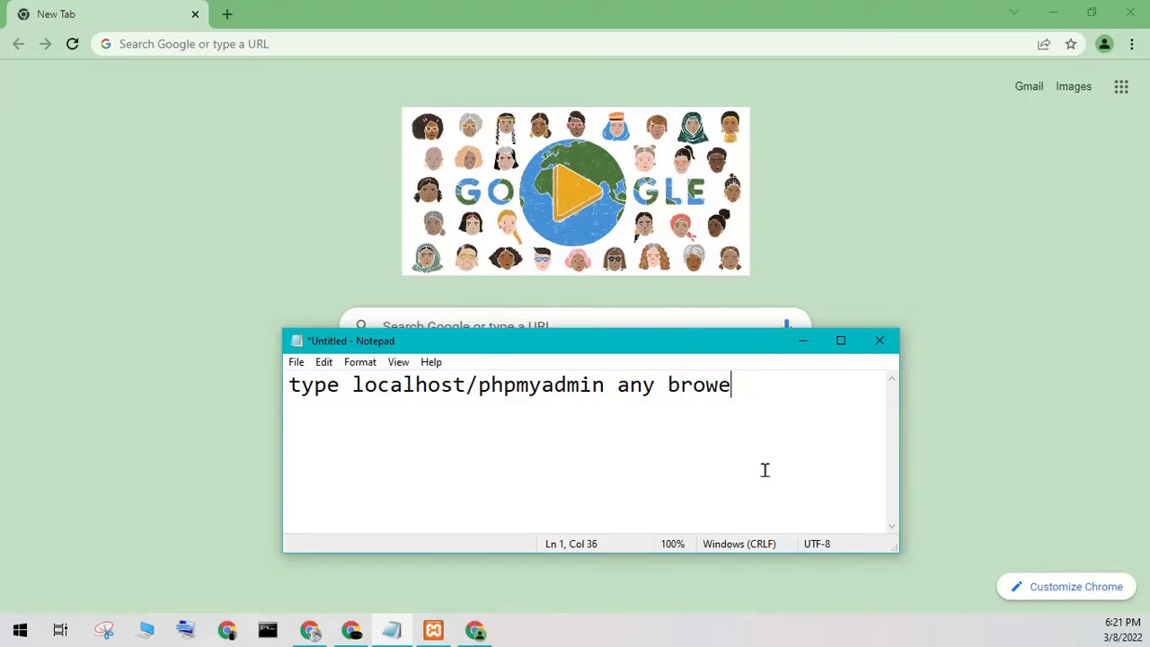
key(BackSpace)
key(BackSpace)
text(er)
key(BackSpace)
key(BackSpace)
text(r)
key(shift+Left)
key(shift+Left)
key(shift+Left)
key(shift+Left)
key(shift+Left)
key(shift+Left)
key(shift+Left)
key(shift+Left)
key(shift+Left)
key(shift+Left)
key(shift+Left)
key(shift+Left)
key(shift+Left)
key(shift+Left)
key(Right)
key(BackSpace)
key(BackSpace)
key(BackSpace)
key(BackSpace)
key(BackSpace)
key(BackSpace)
key(BackSpace)
key(BackSpace)
key(BackSpace)
key(BackSpace)
key(BackSpace)
key(BackSpace)
key(BackSpace)
key(BackSpace)
key(BackSpace)
key(BackSpace)
key(BackSpace)
key(BackSpace)
key(BackSpace)
key(BackSpace)
key(BackSpace)
key(BackSpace)
key(BackSpace)
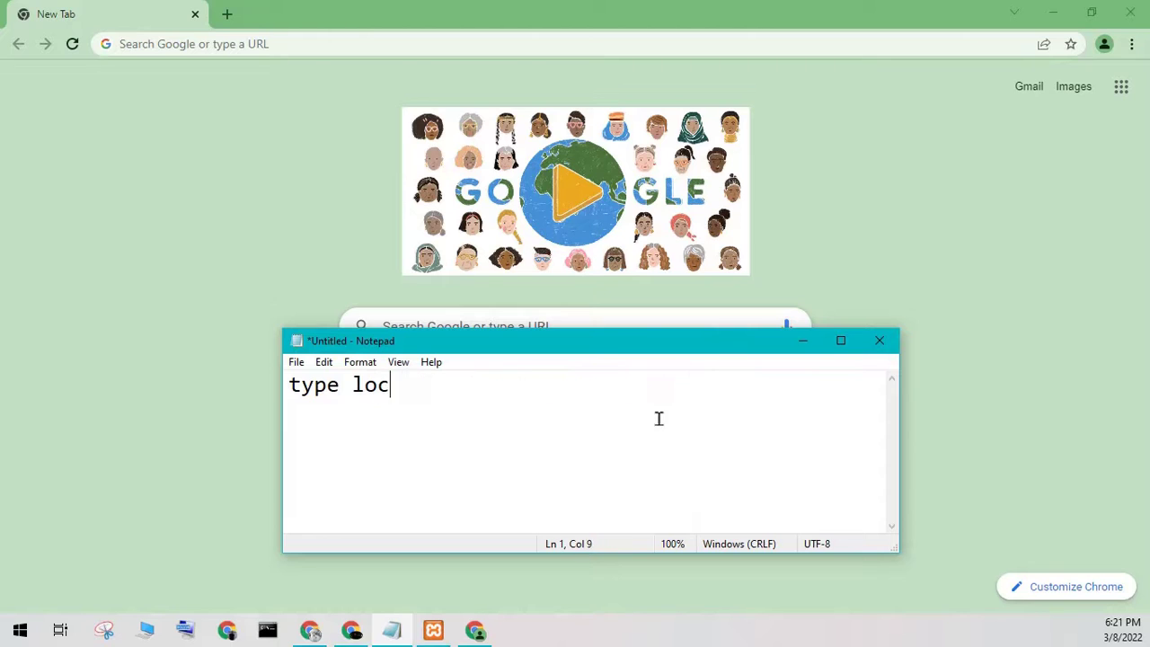
click(166, 46)
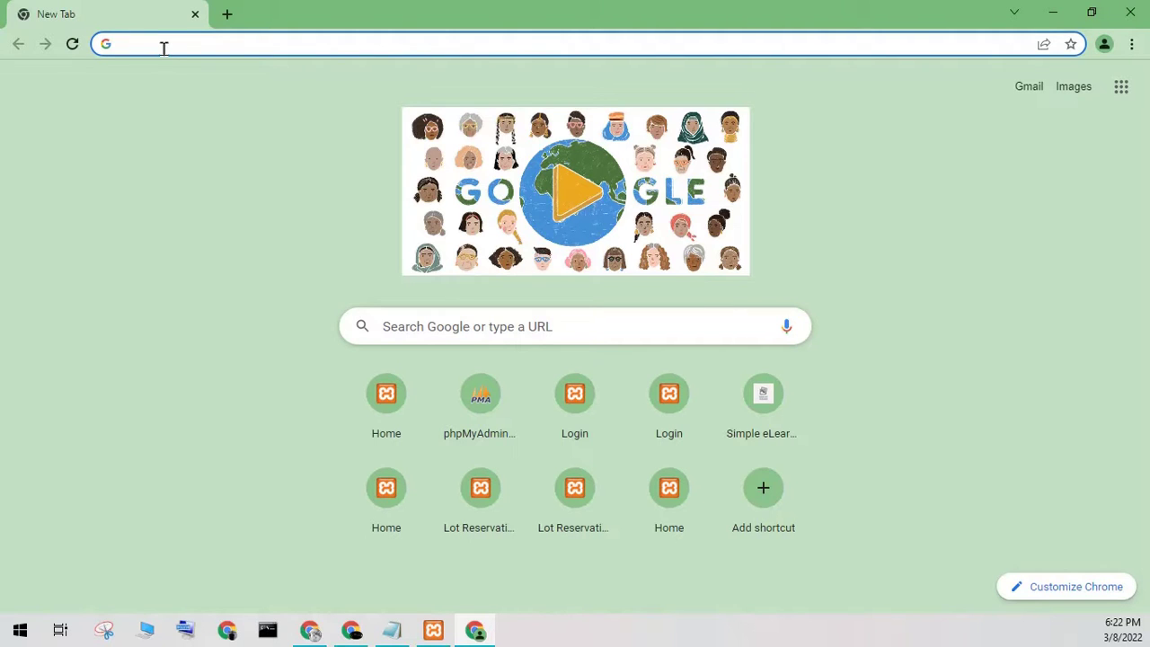
- Load localhost/phpmyadmin in Chrome to show the phpMyAdmin dashboard
text(l)
key(BackSpace)
text(localhost)
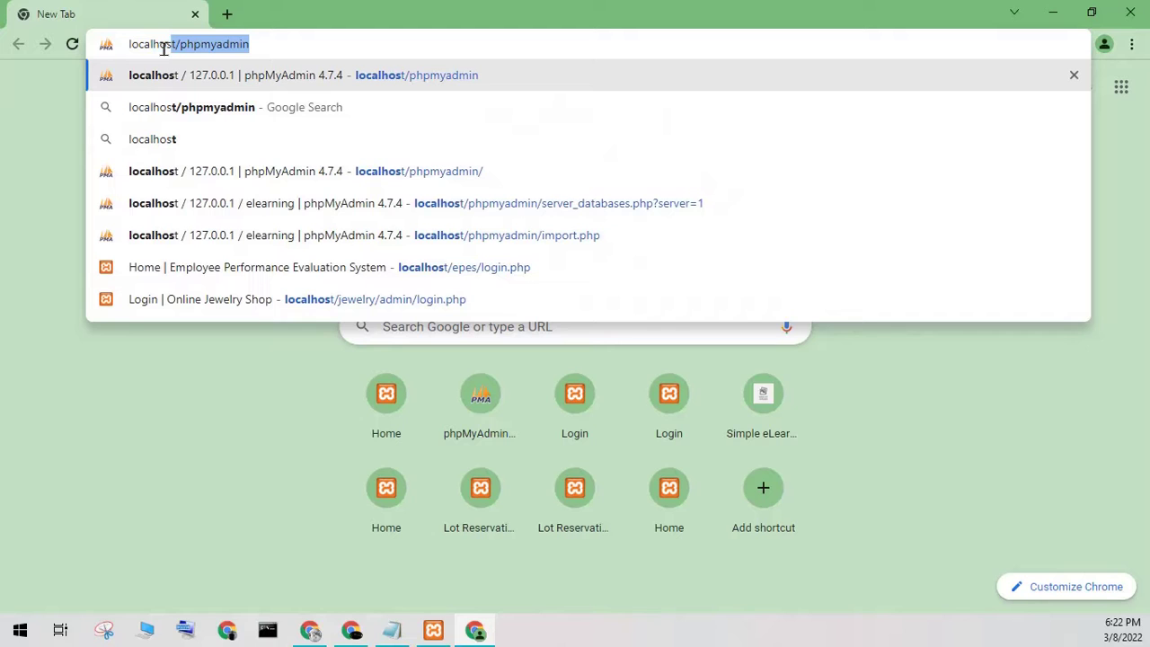
key(BackSpace)
text(t)
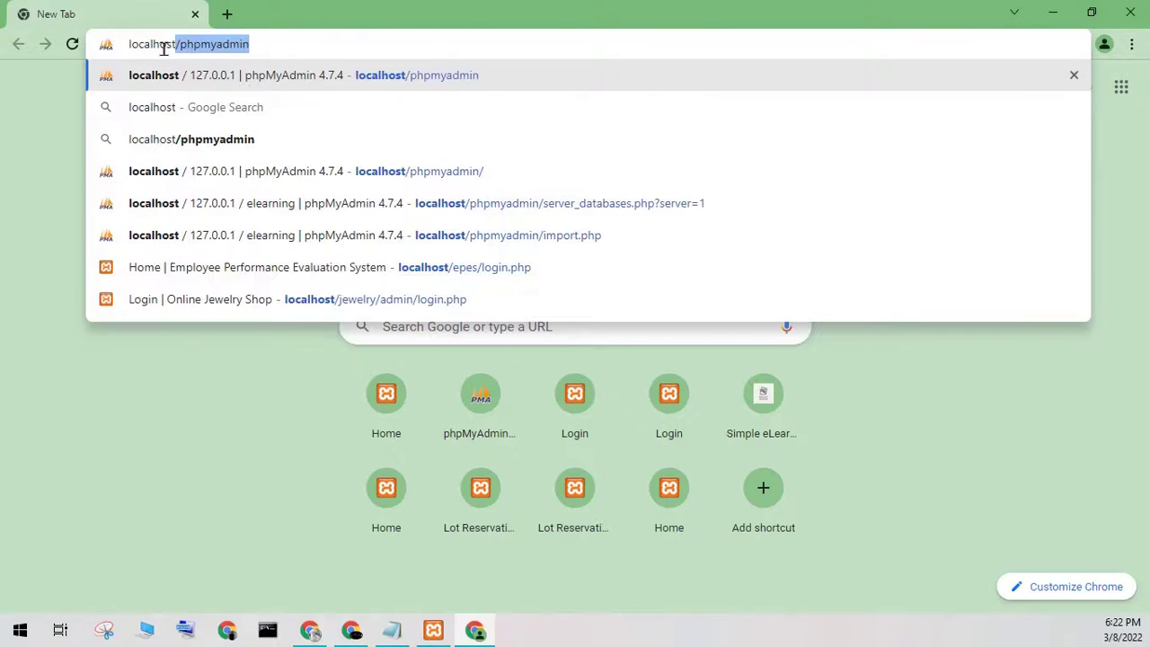
text(/php)
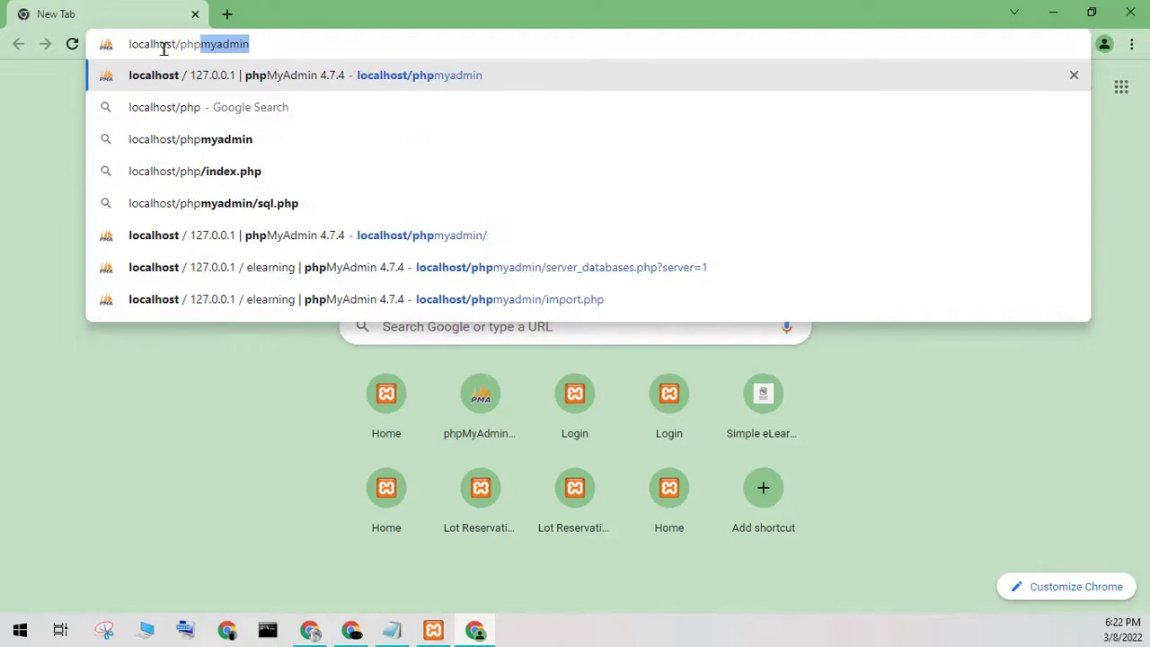
text(myadmin)
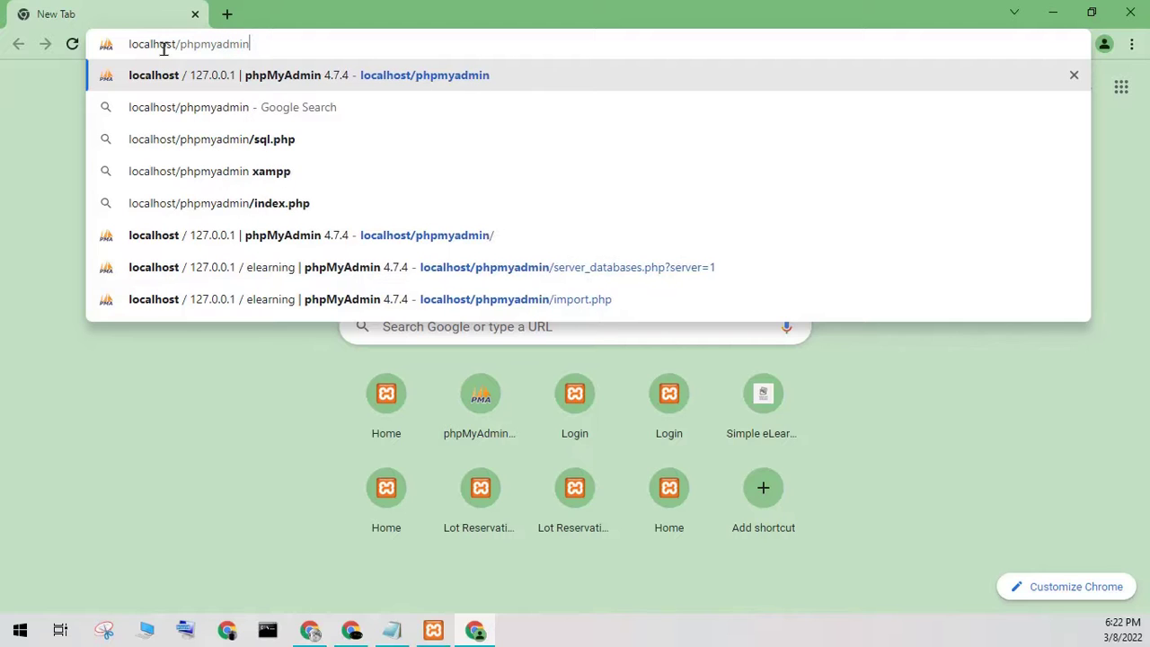
key(Return)
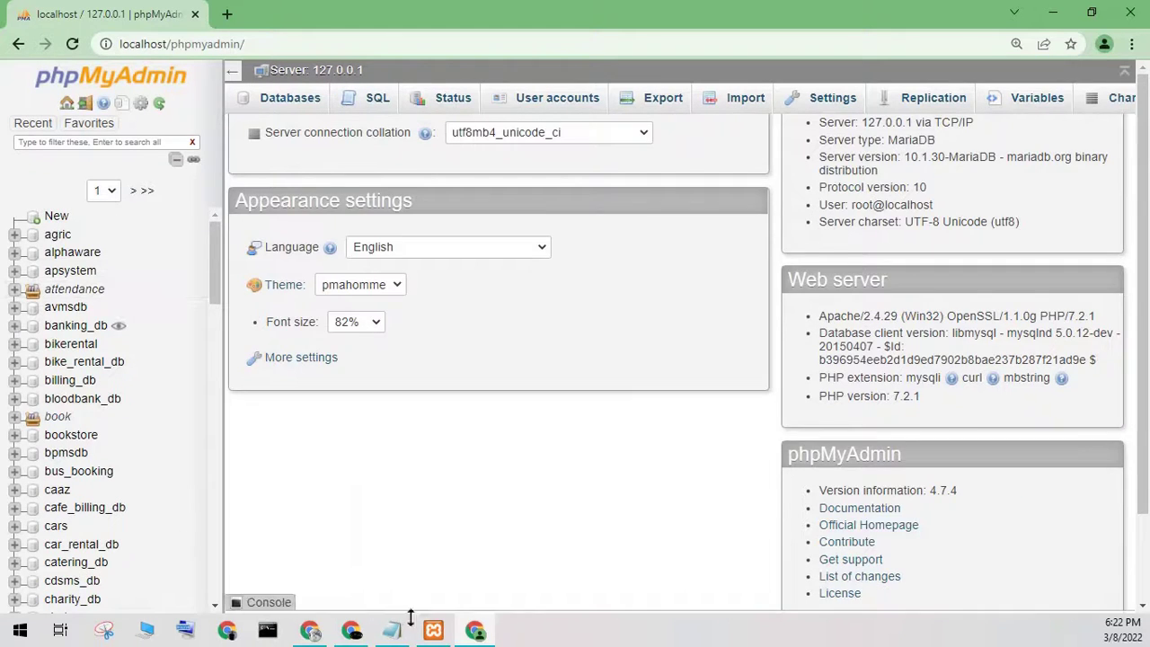
- Note 'create database' in Notepad, then open phpMyAdmin's New database form at its name field
click(391, 629)
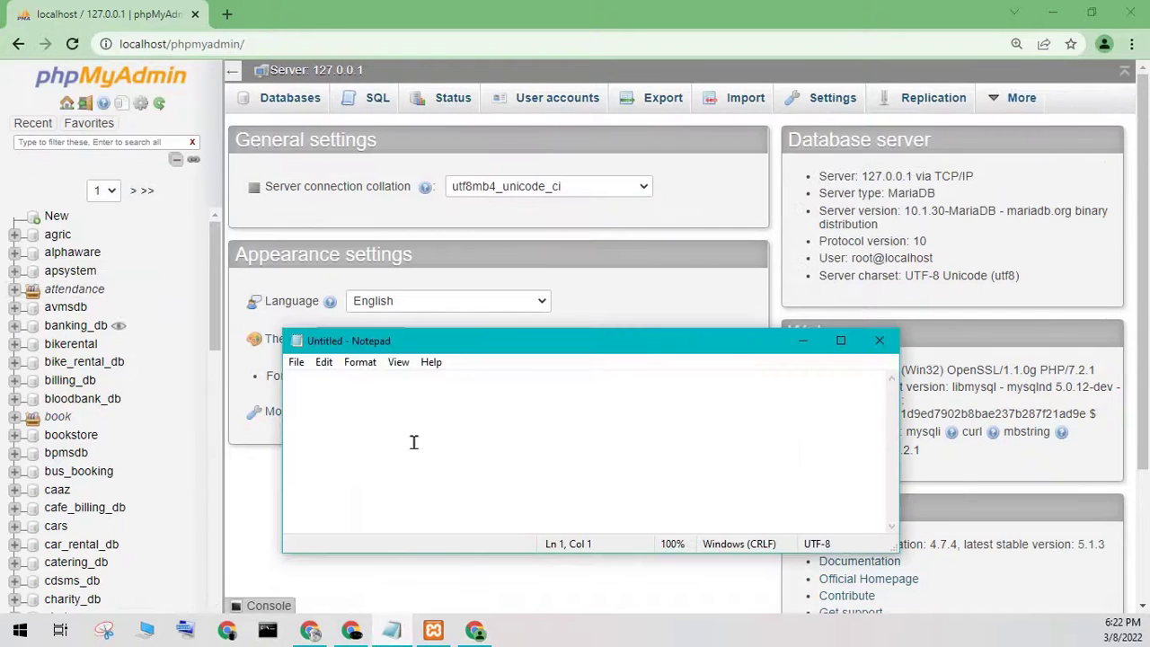
text(c)
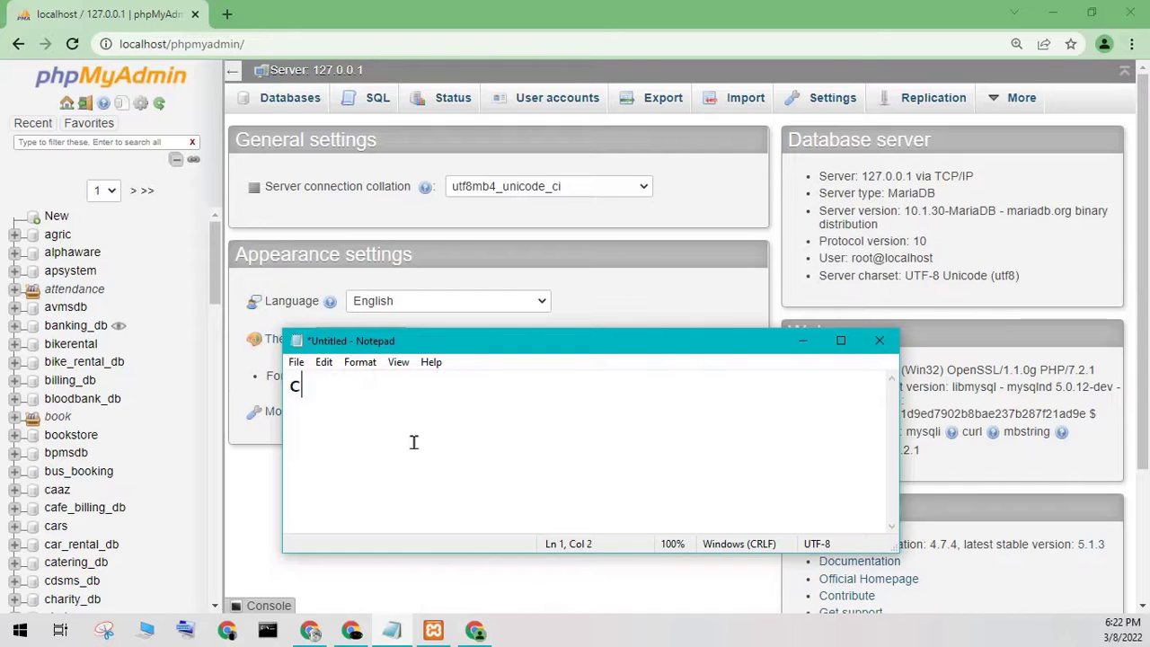
text(reate databas)
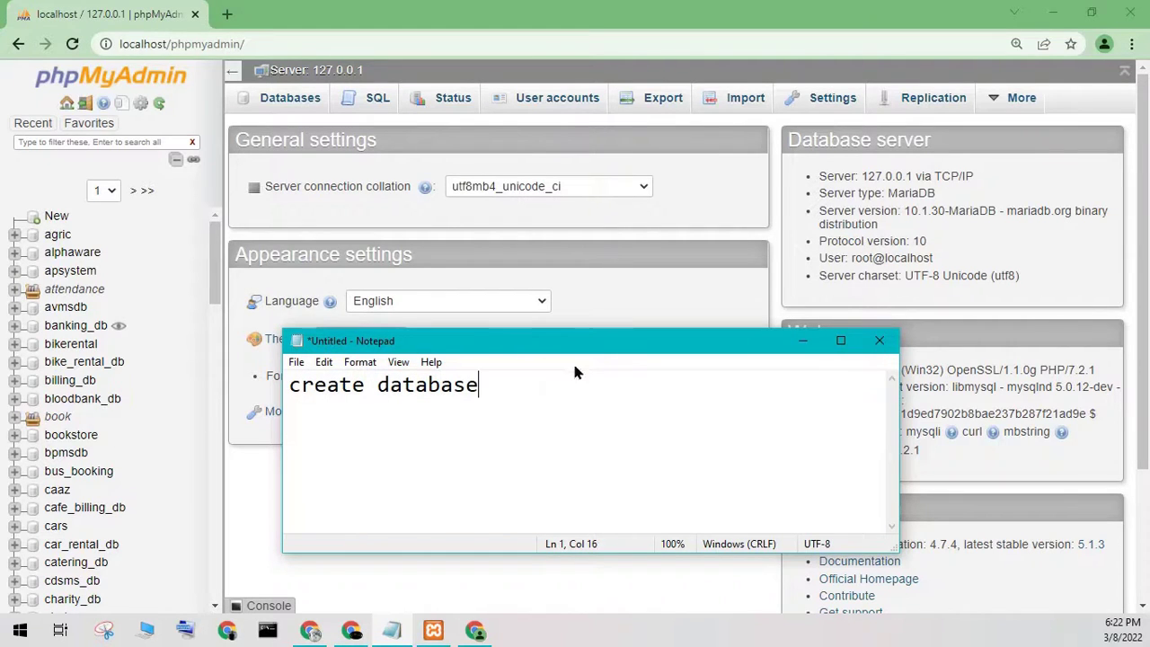
text(e)
click(802, 342)
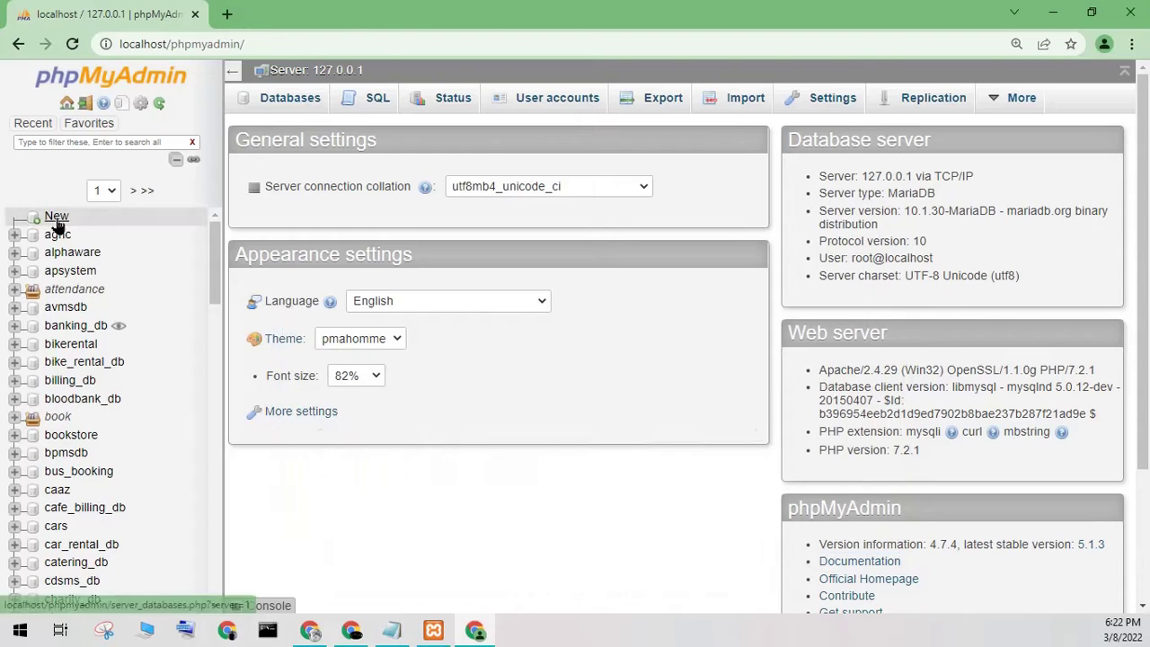
click(56, 217)
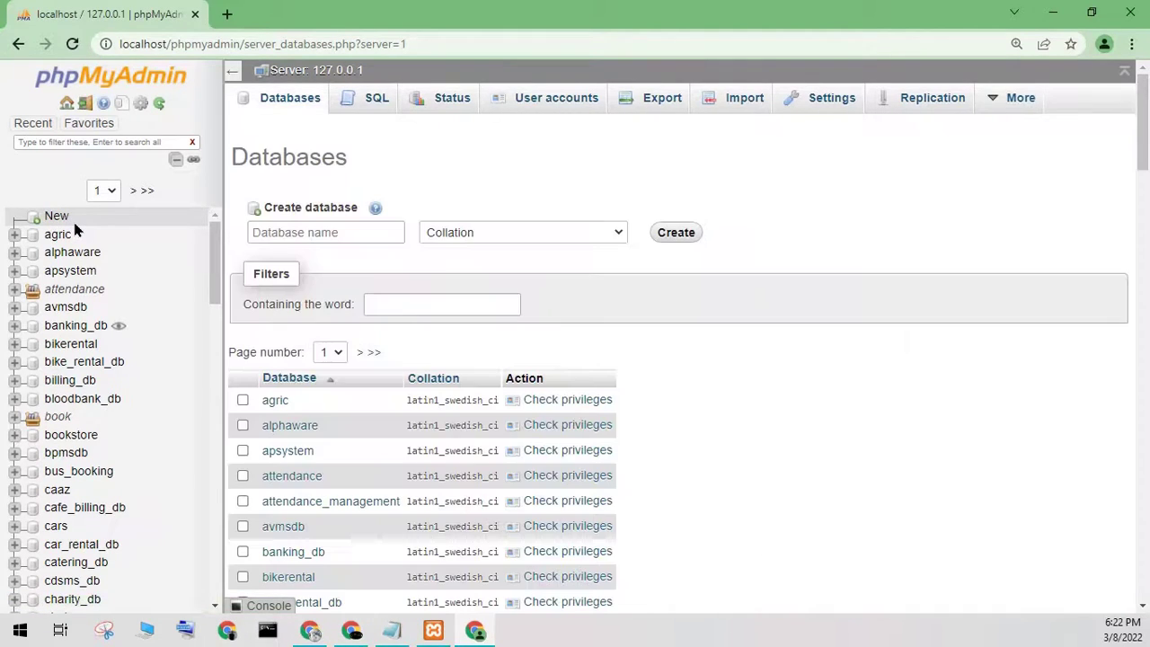
click(286, 233)
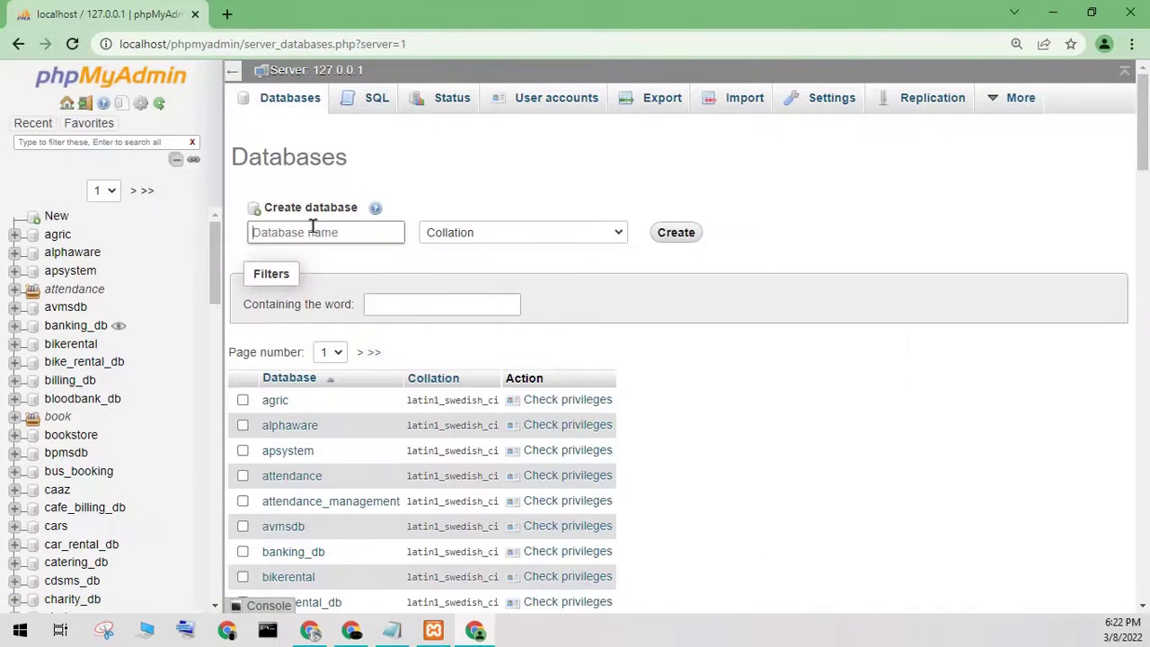
- Minimize the browser and XAMPP, then open the database folder inside pharmacys
click(1053, 13)
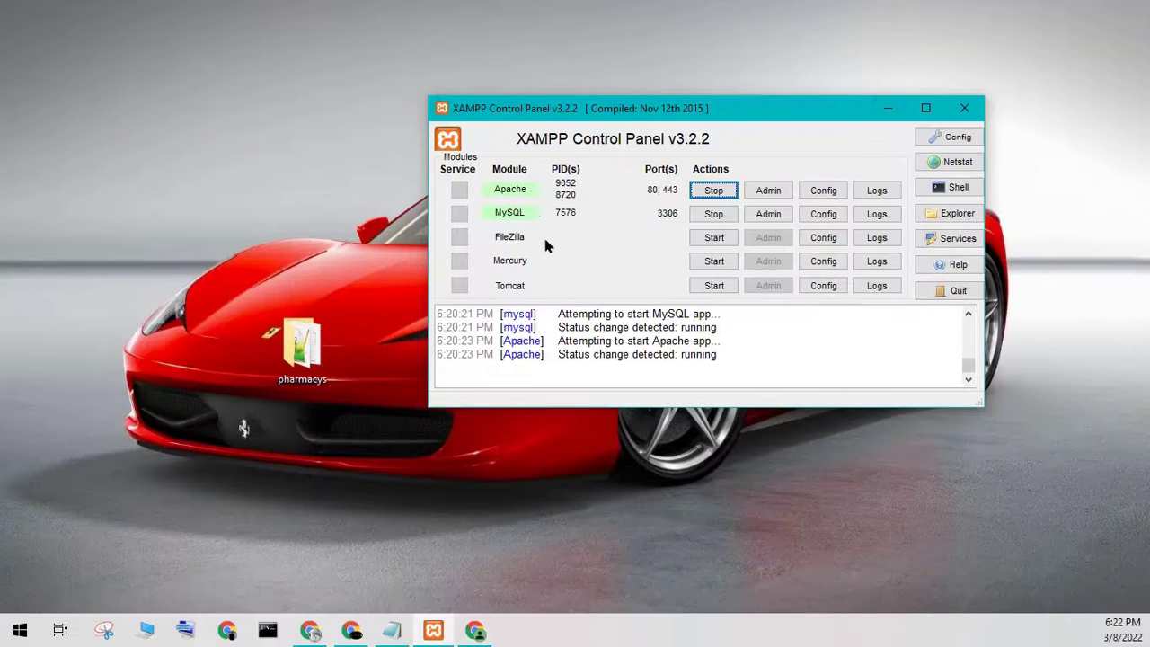
click(321, 357)
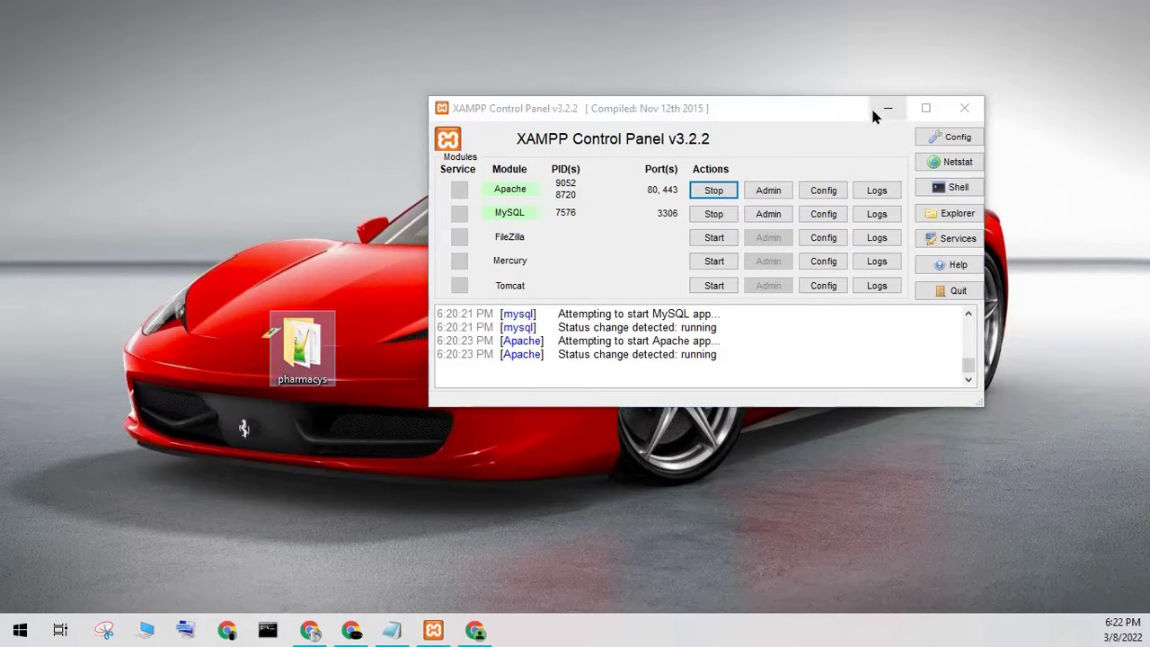
click(886, 108)
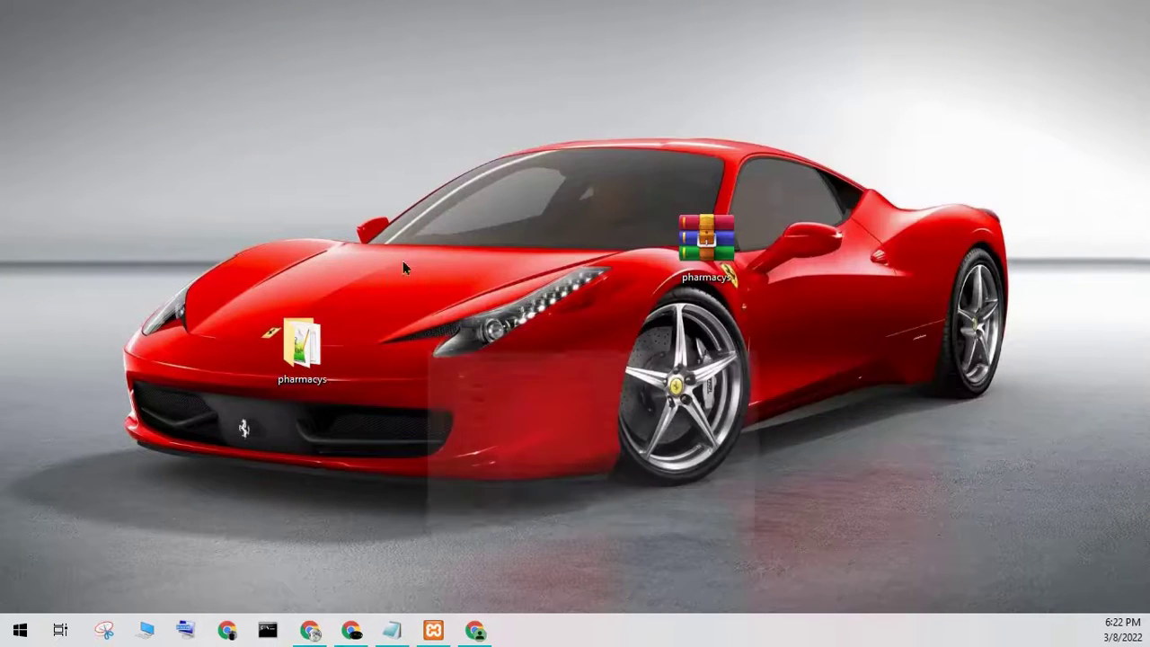
click(506, 234)
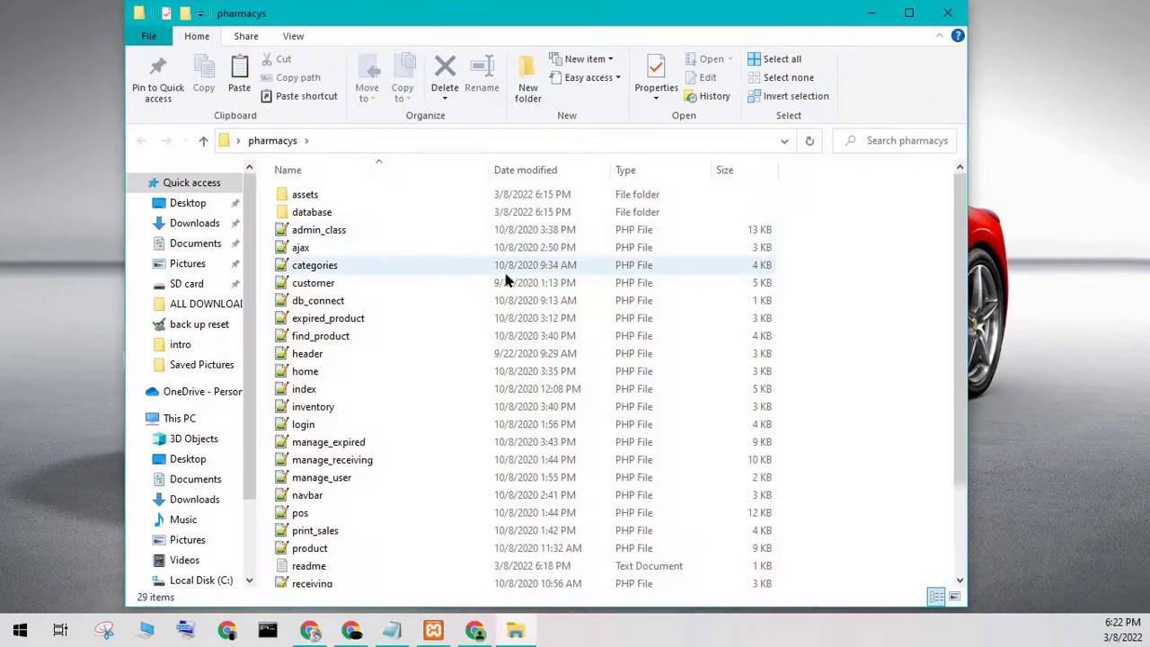
double_click(323, 211)
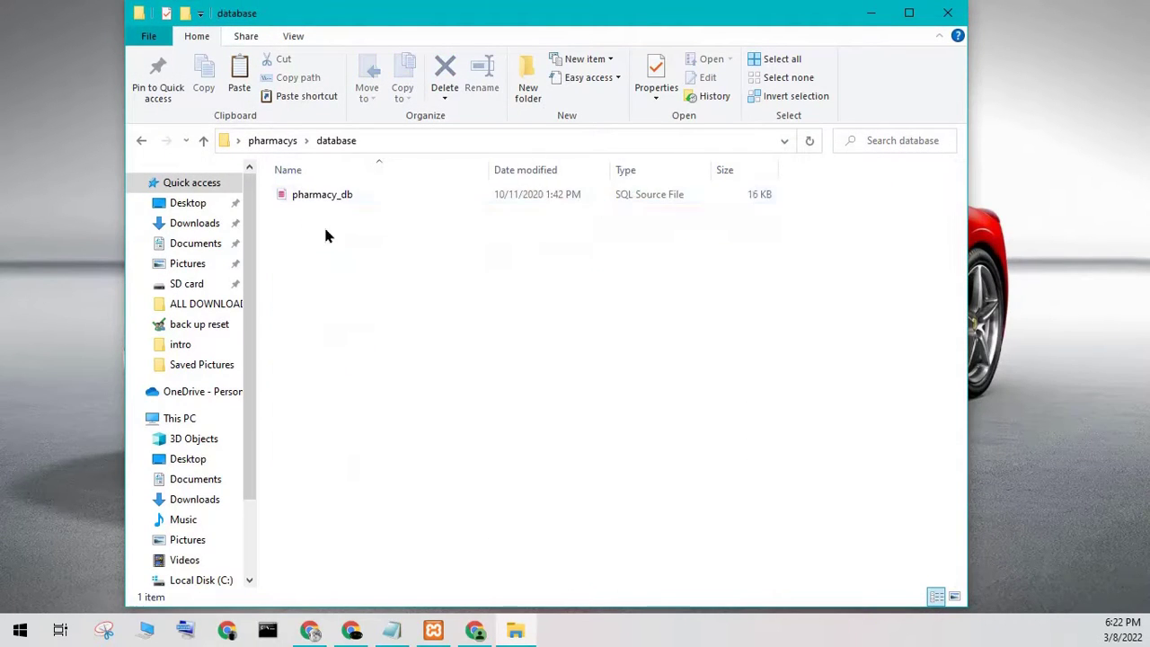
- Copy the SQL file's name, pharmacy_db, through Rename without changing it
double_click(321, 196)
right_click(320, 196)
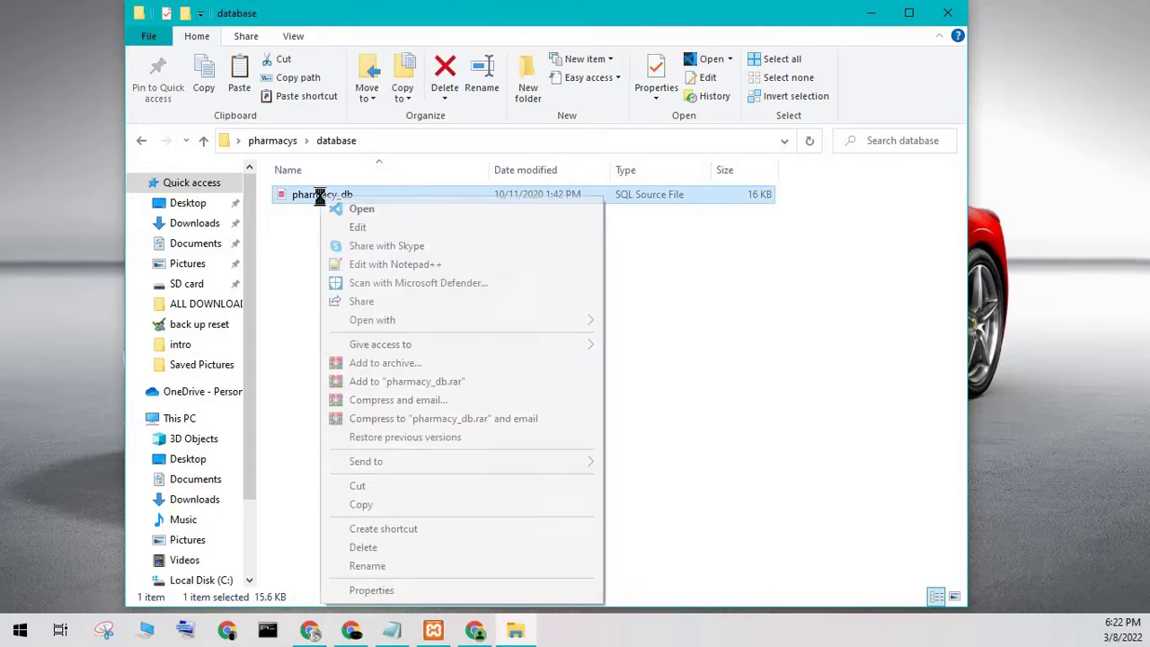
click(367, 566)
key(ctrl+c)
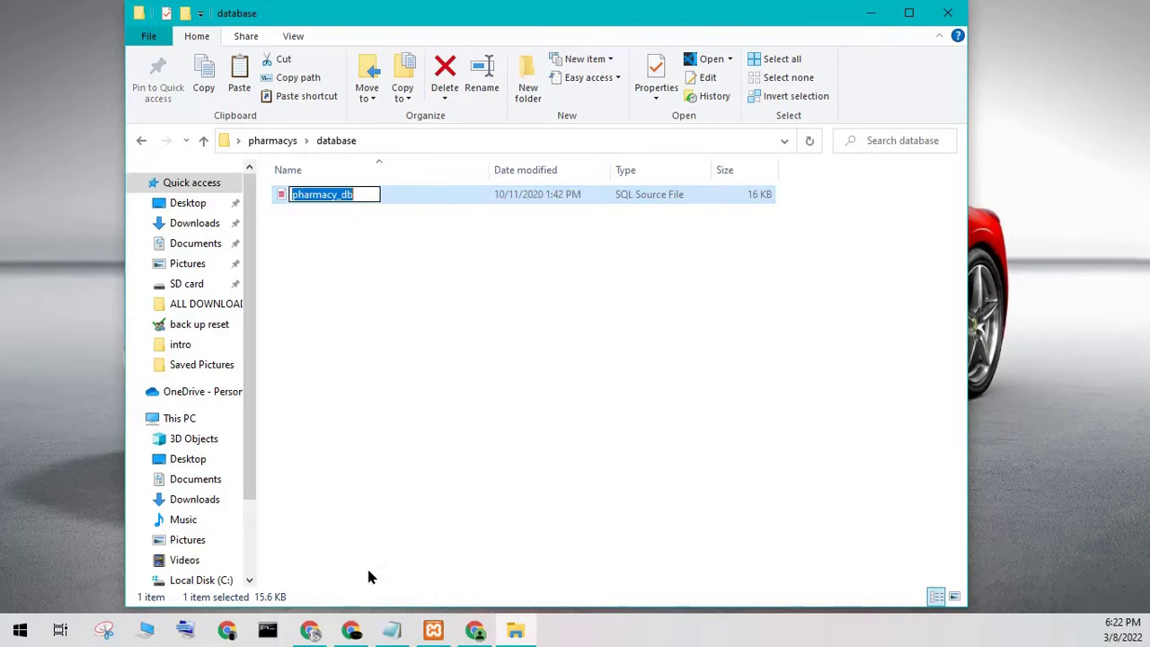
right_click(321, 203)
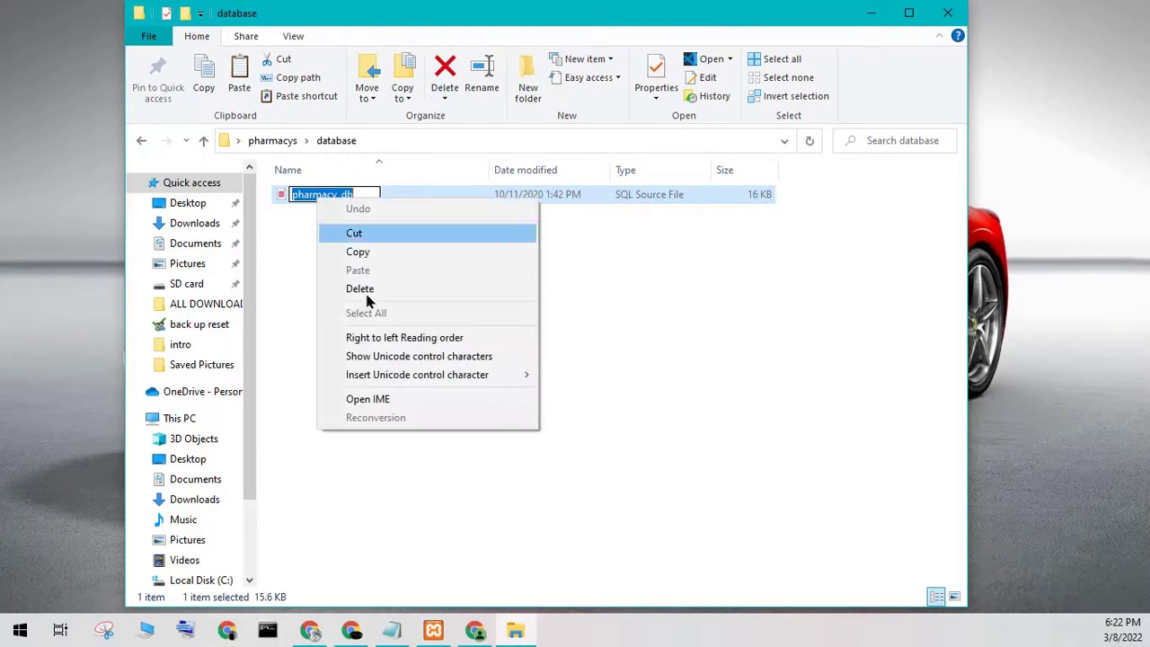
click(357, 252)
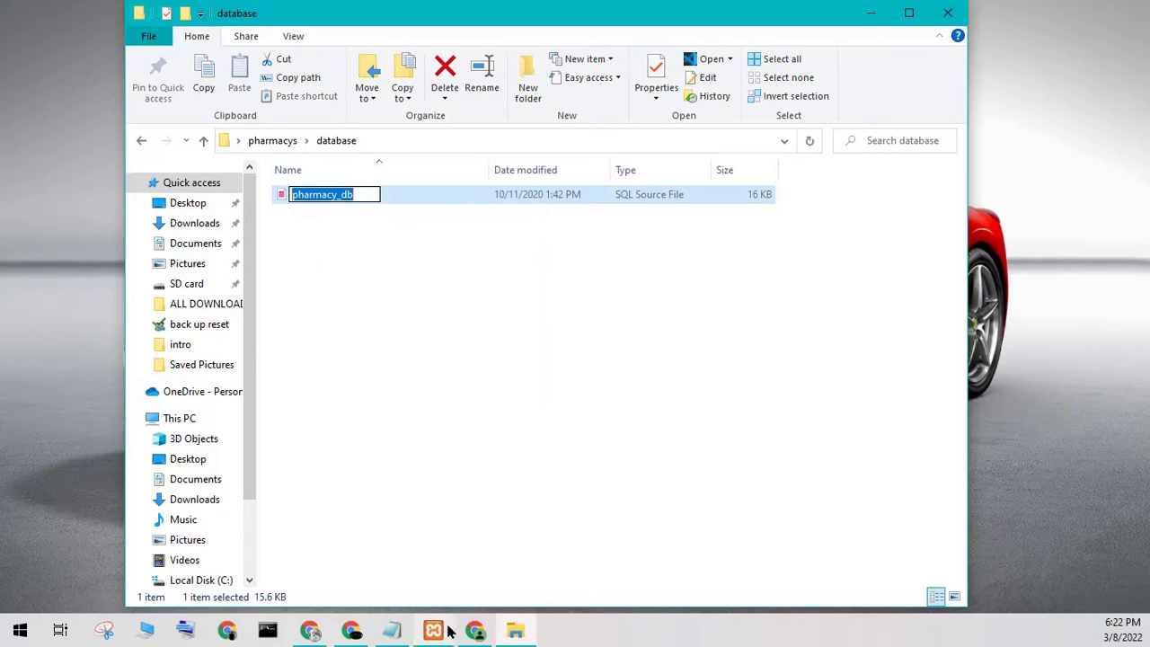
click(474, 629)
click(305, 326)
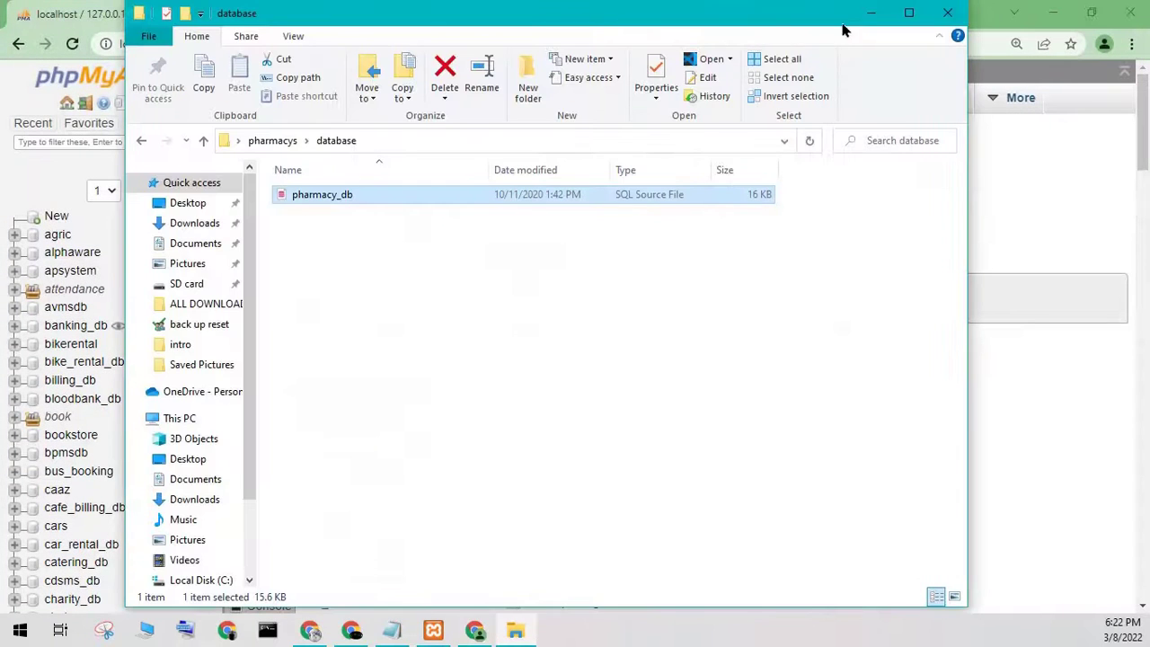
click(869, 13)
- Paste pharmacy_db as the new database name, keep the default collation, and create it
click(326, 231)
right_click(326, 231)
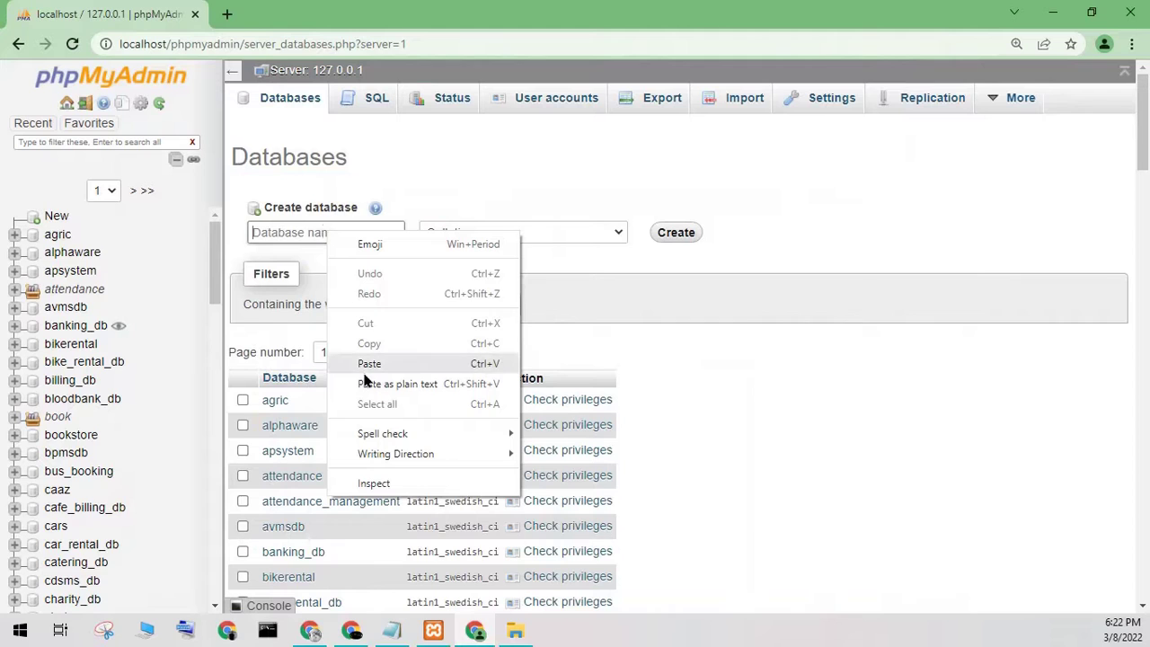
click(363, 368)
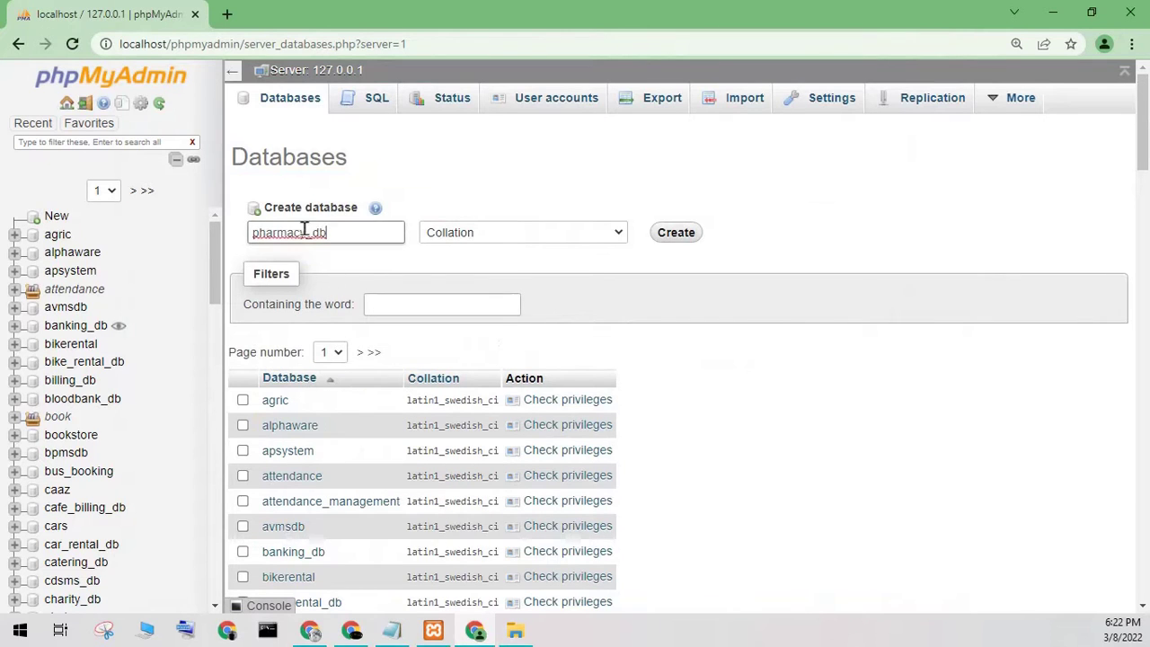
click(582, 236)
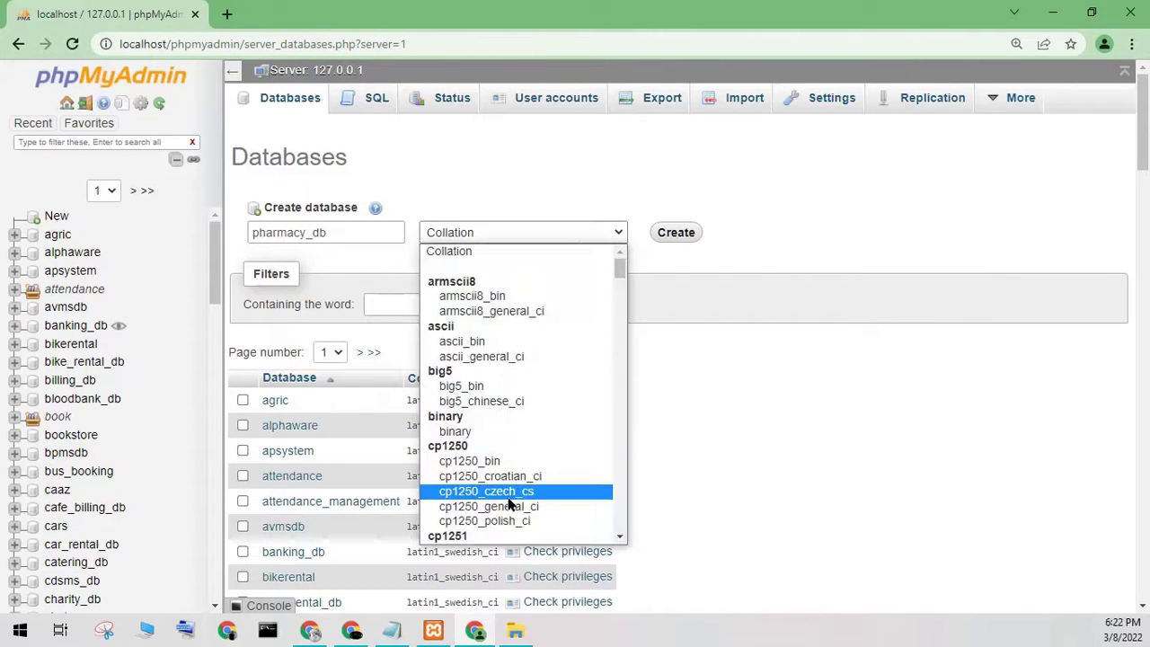
click(457, 256)
click(676, 231)
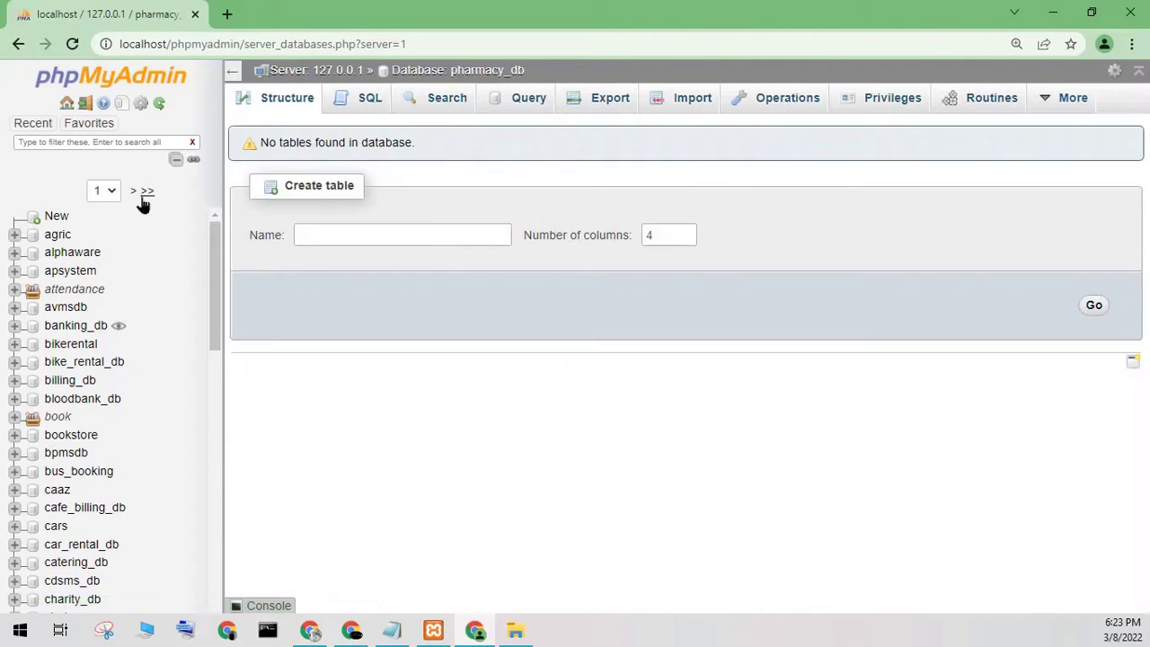
click(144, 193)
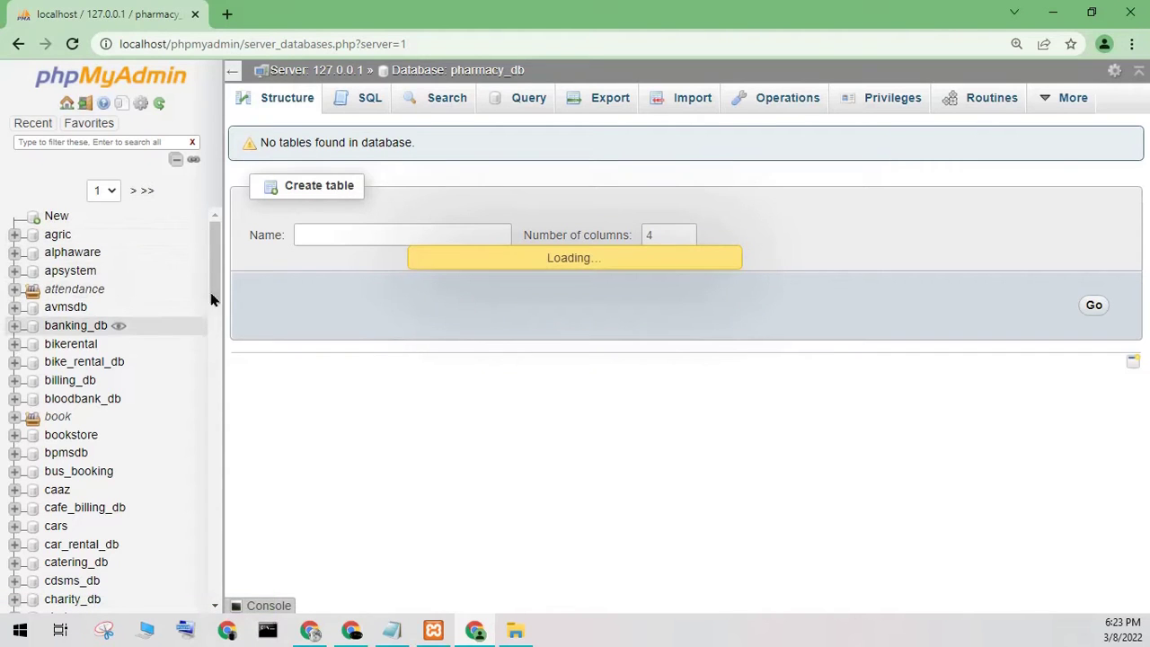
- Retry creating pharmacy_db and dismiss the #1007 database-already-exists error
click(54, 216)
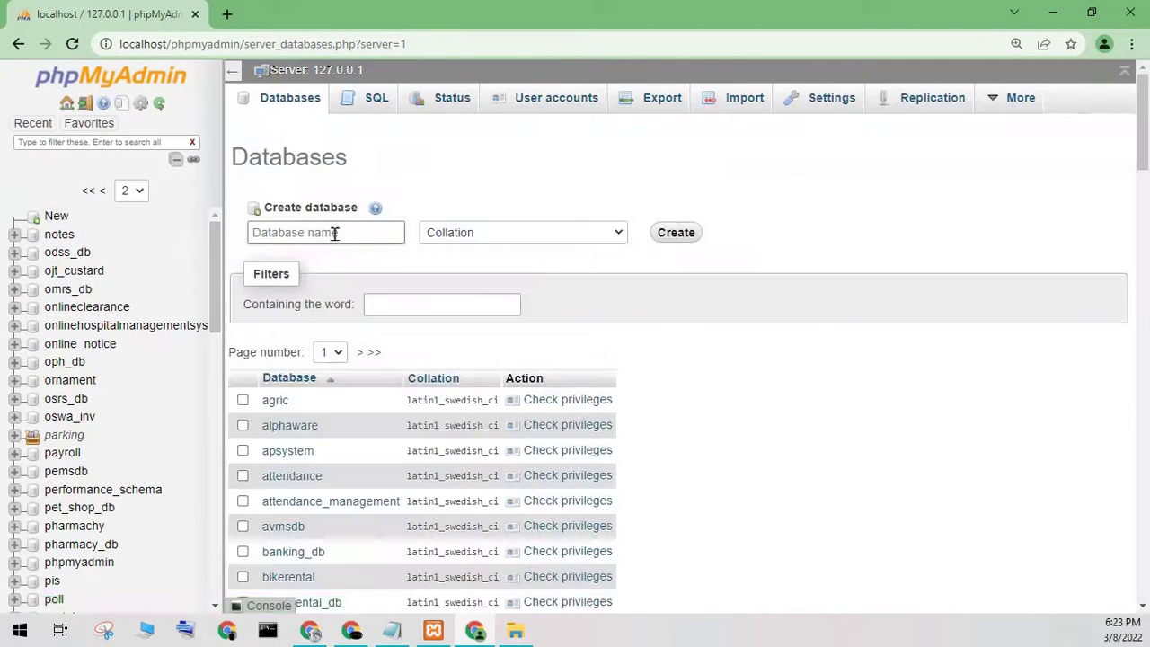
click(333, 232)
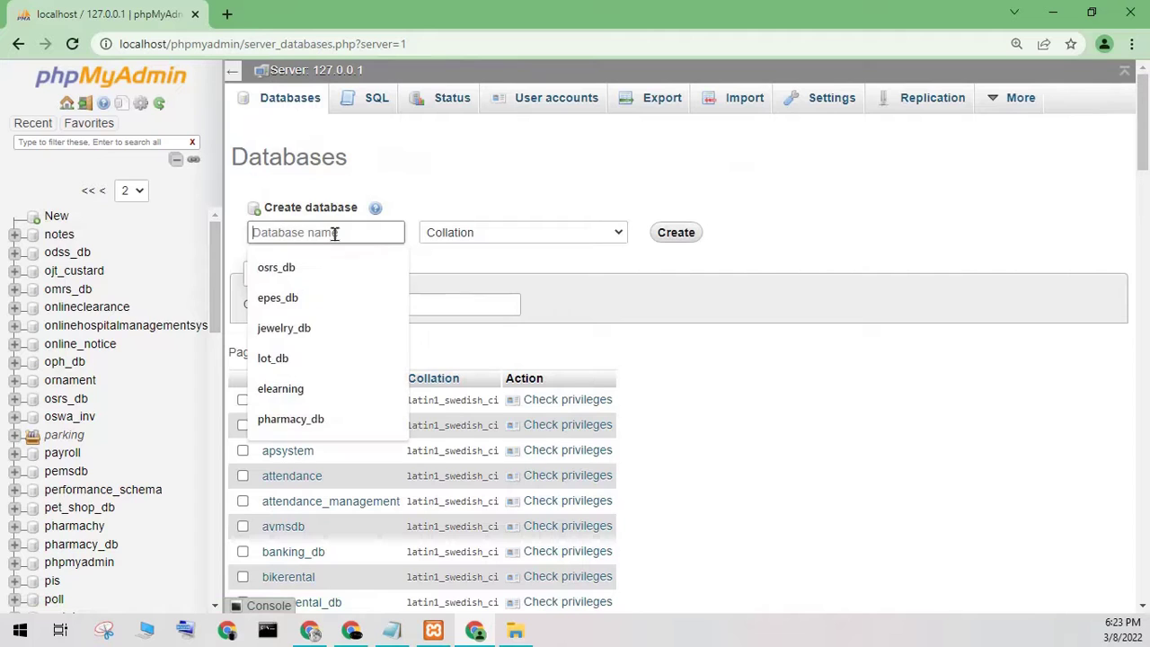
click(290, 418)
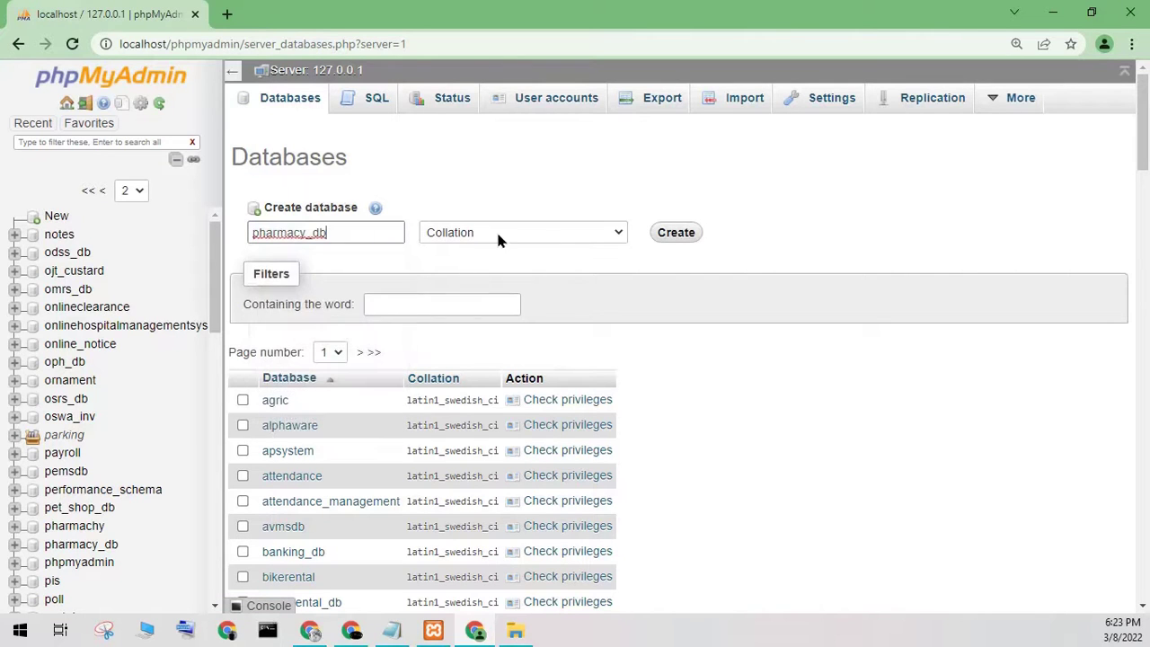
click(674, 233)
drag(501, 274, 670, 277)
click(670, 277)
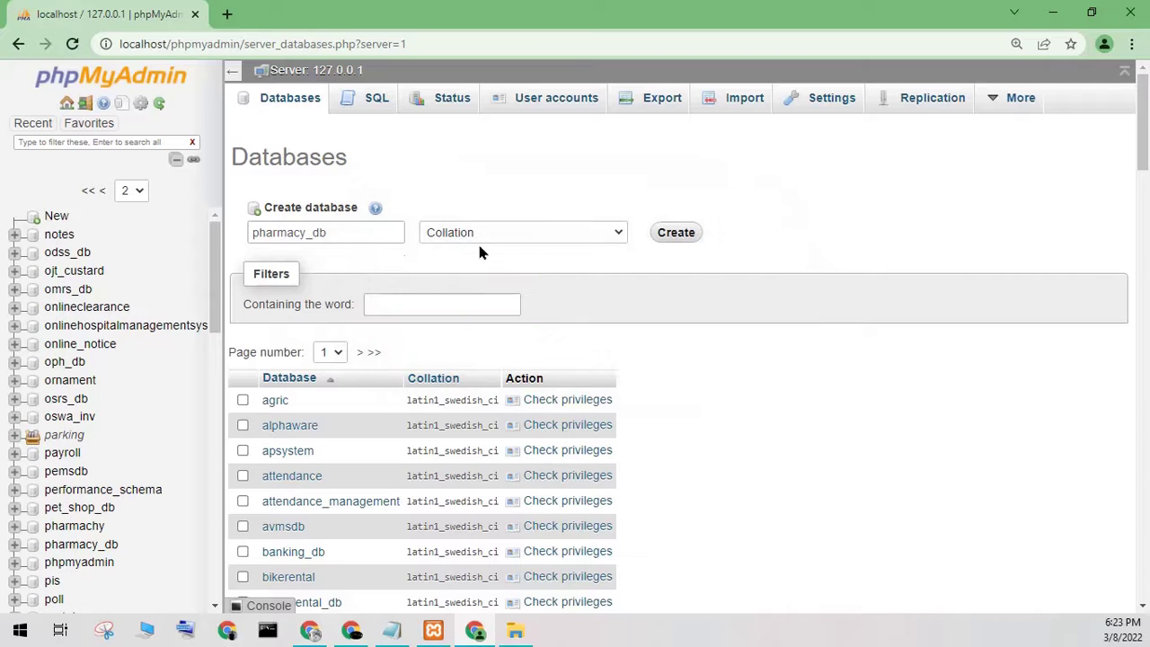
- Open the existing empty pharmacy_db database from the navigation tree
drag(258, 232, 336, 231)
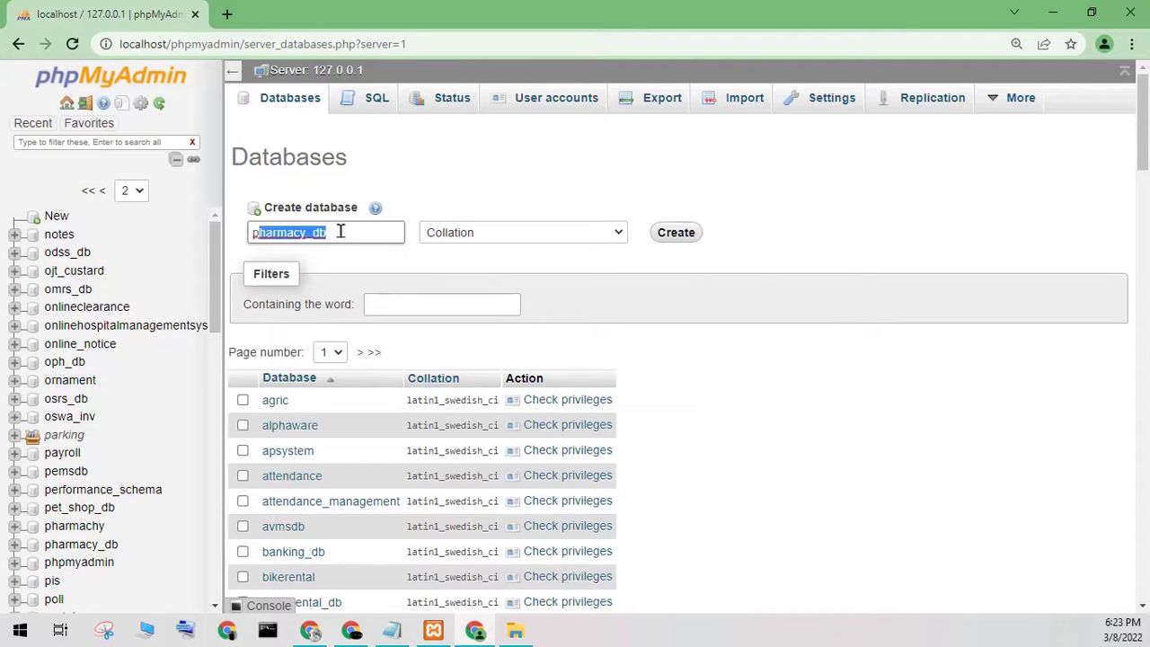
scroll(139, 387, down, 4)
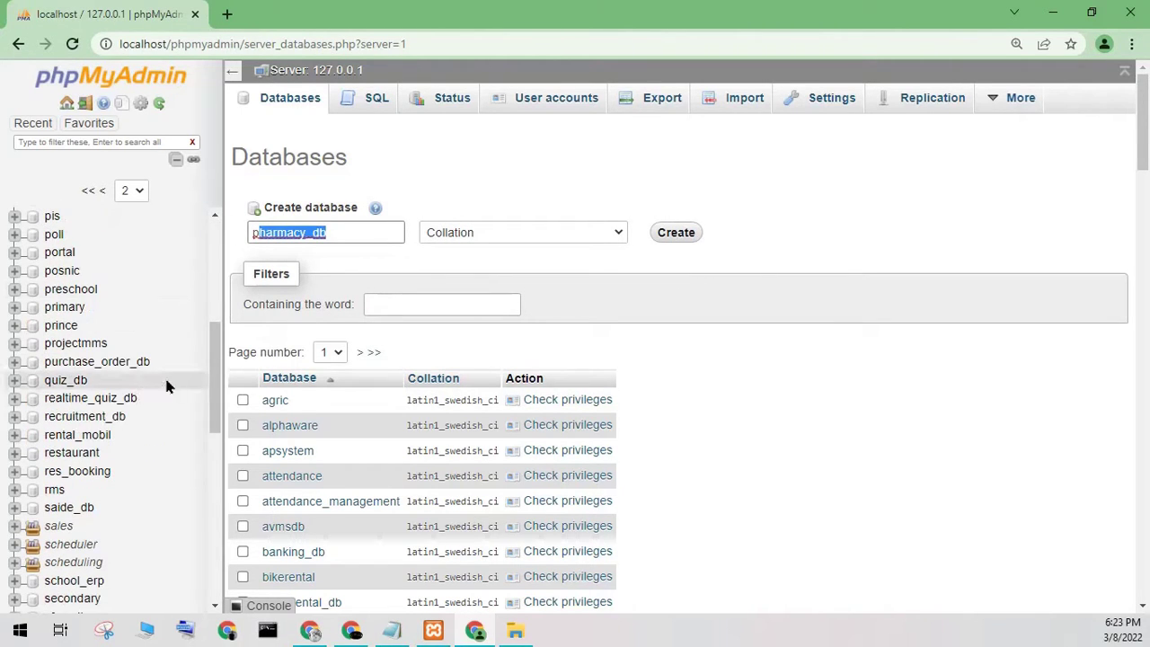
drag(215, 390, 225, 336)
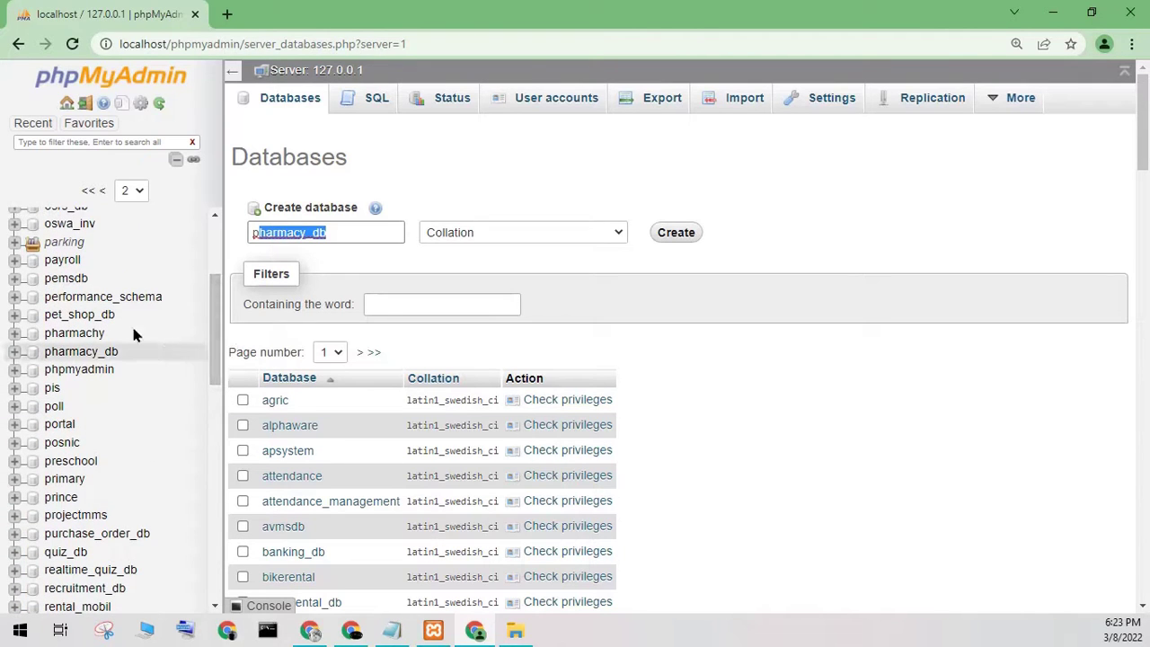
click(80, 356)
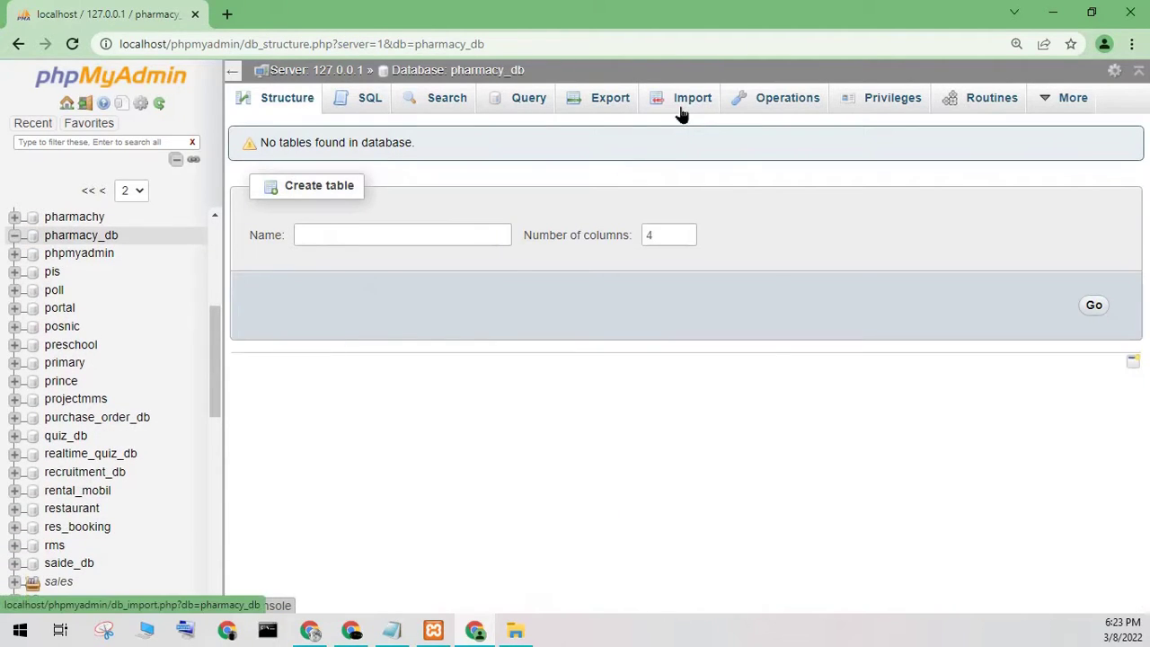
- On pharmacy_db's Import tab, choose pharmacy_db.sql from Desktop > pharmacys > database
click(682, 114)
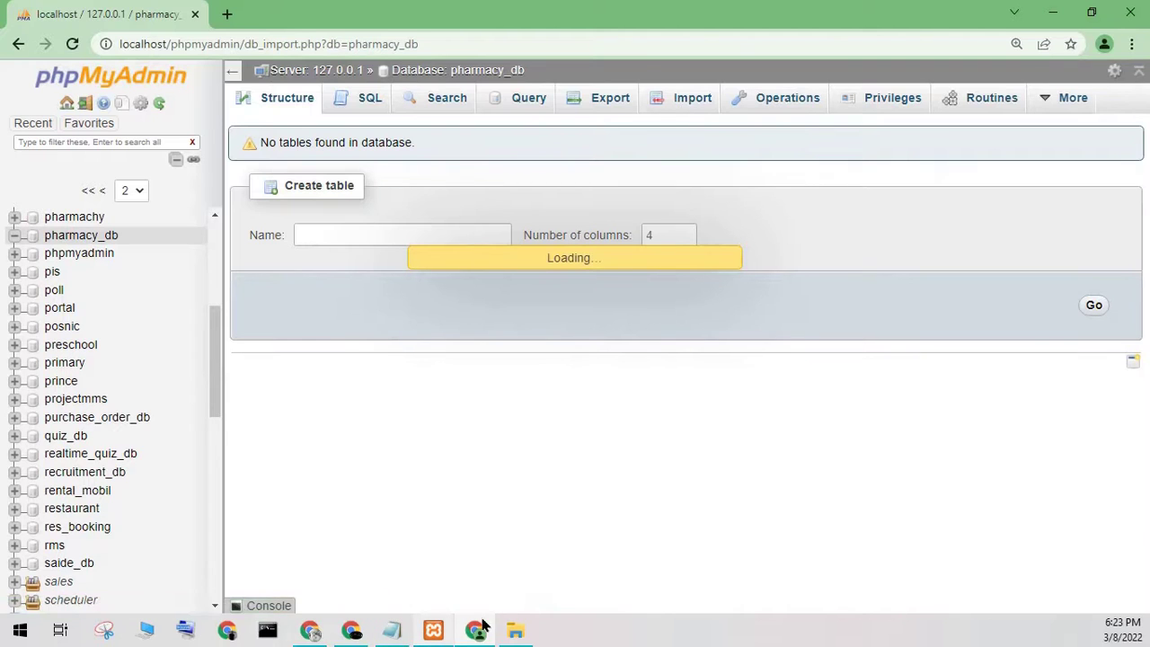
click(515, 629)
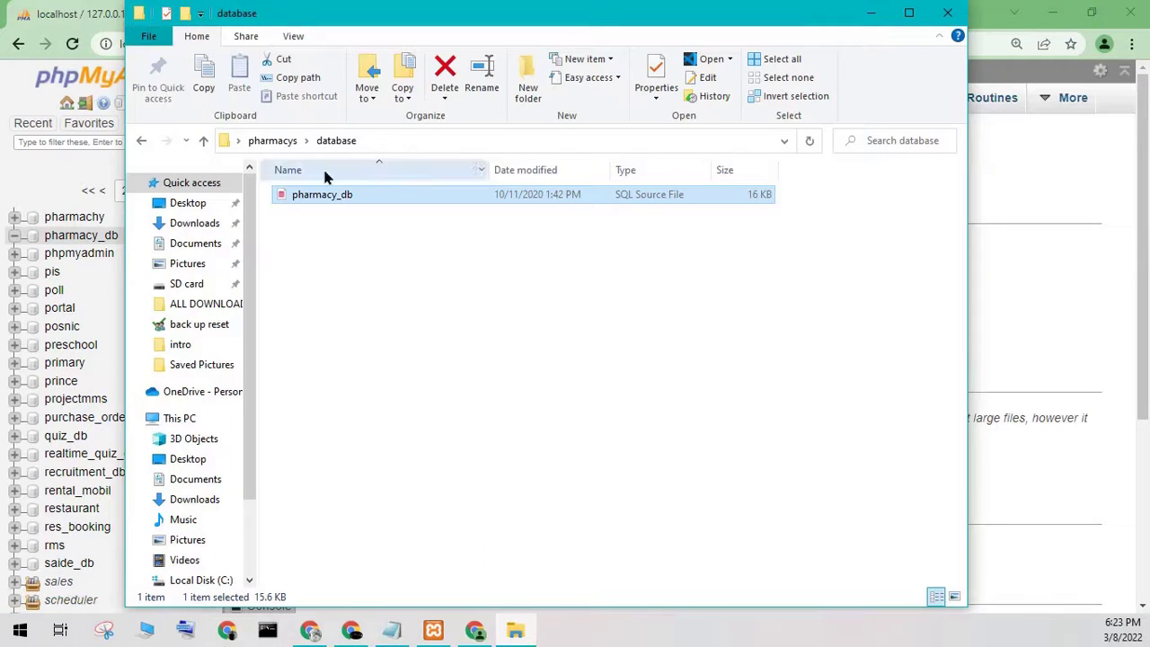
click(869, 12)
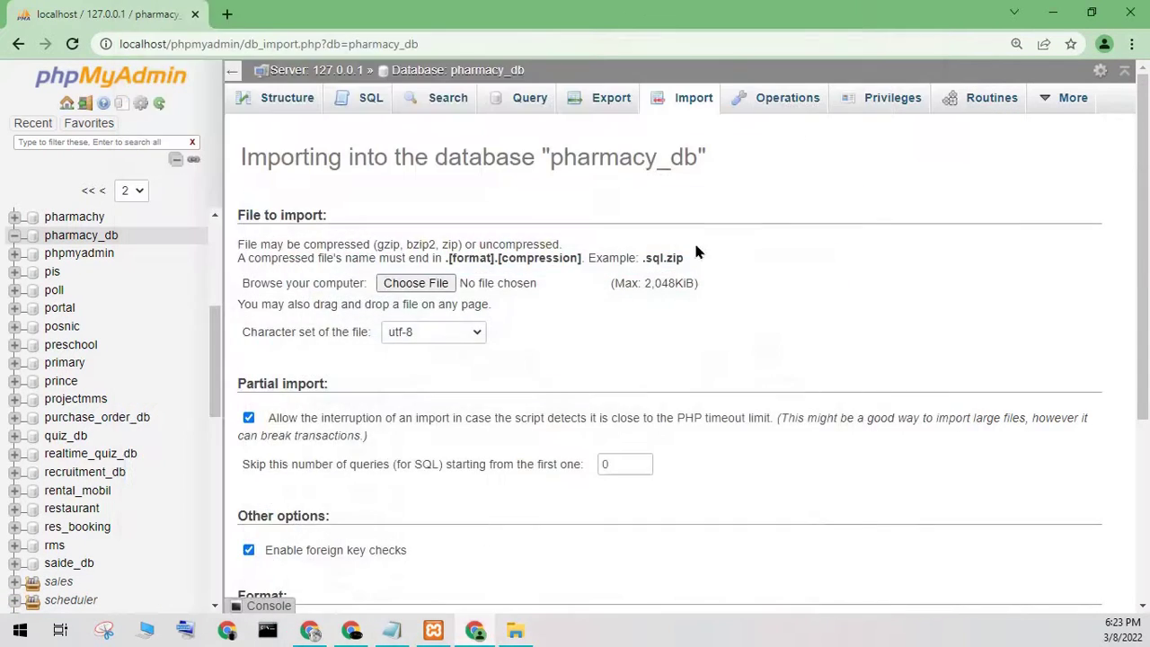
click(447, 295)
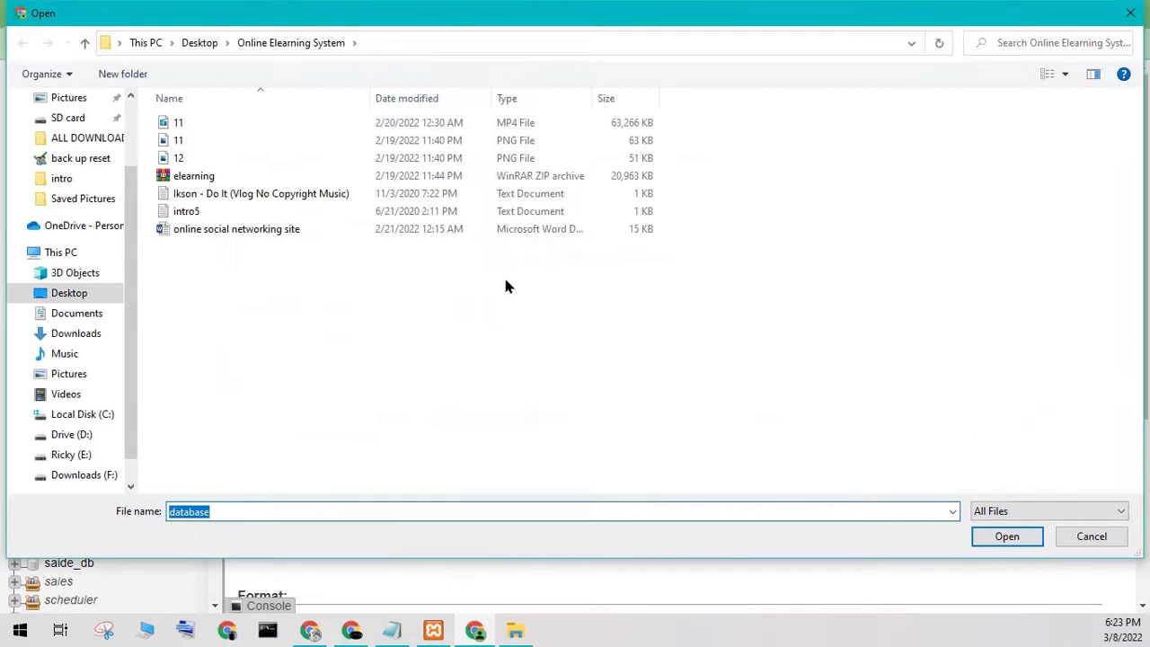
click(77, 297)
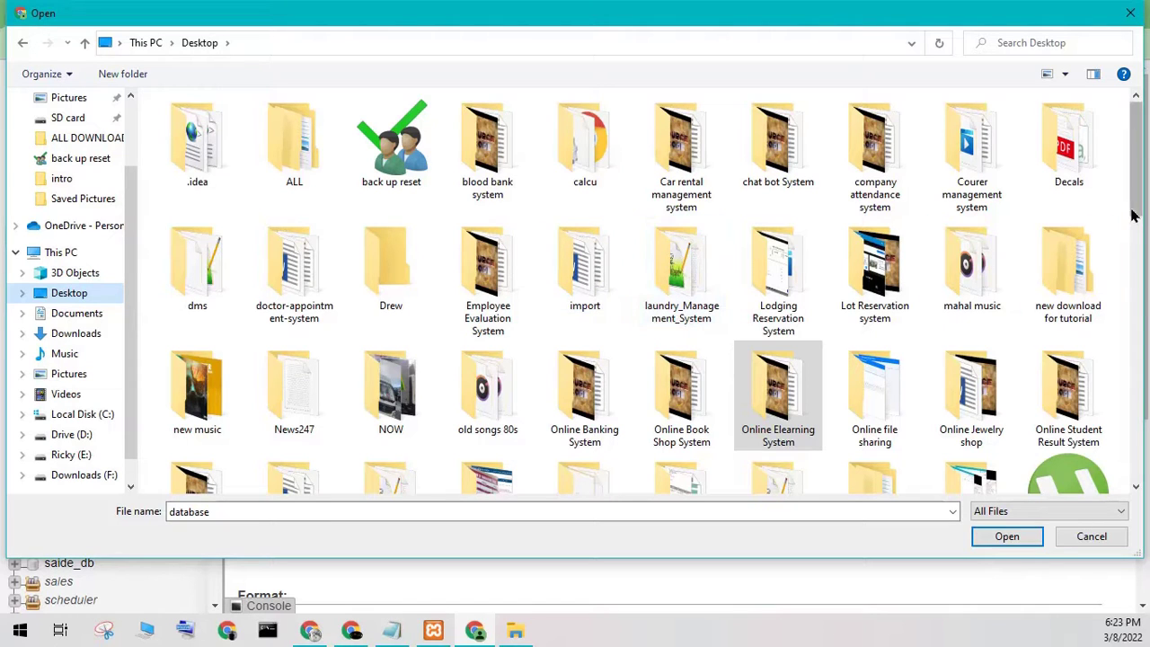
drag(1139, 190, 1143, 212)
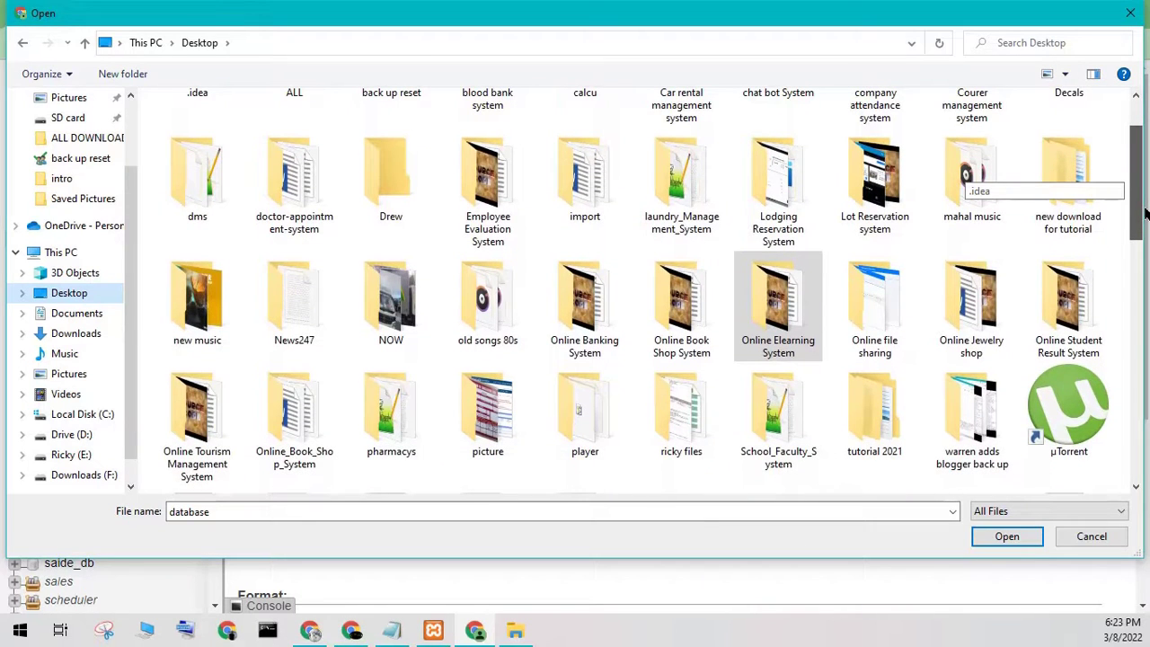
double_click(400, 430)
double_click(229, 140)
click(220, 125)
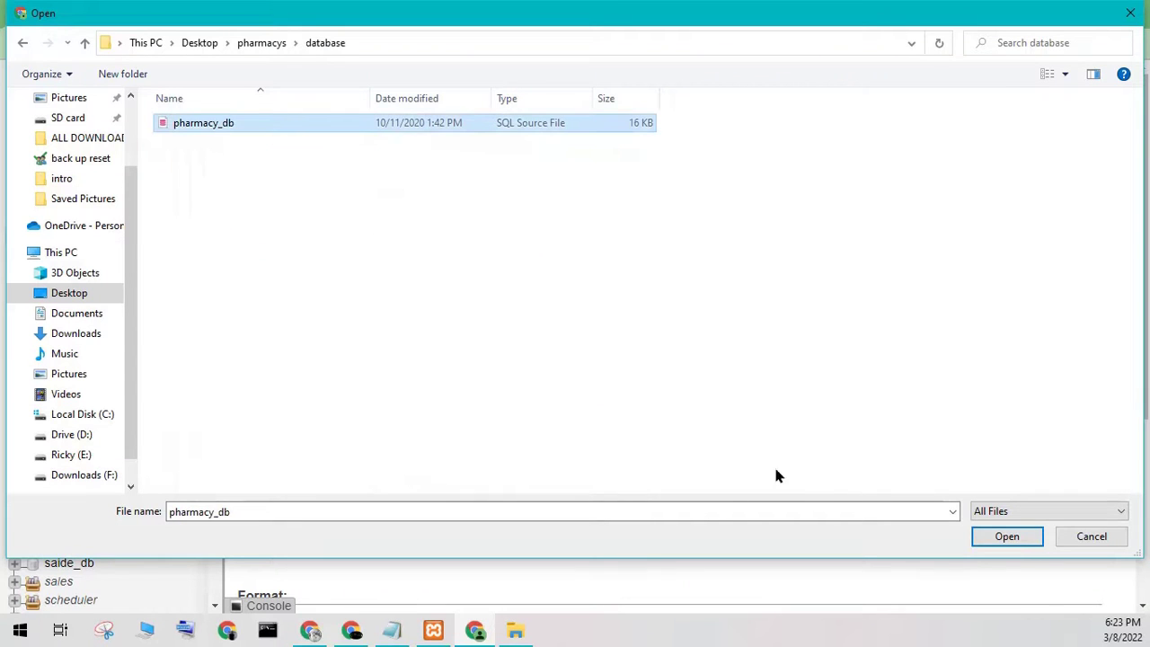
click(983, 543)
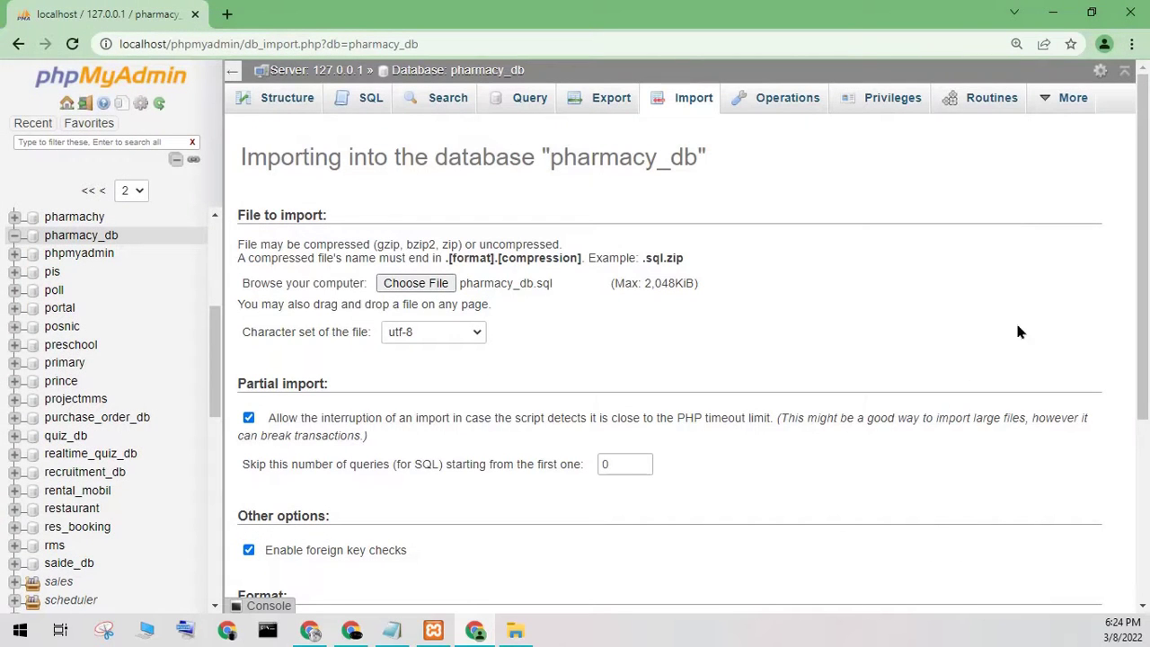
- Run the import of pharmacy_db.sql into pharmacy_db
drag(1139, 368, 1134, 395)
scroll(1123, 449, down, 3)
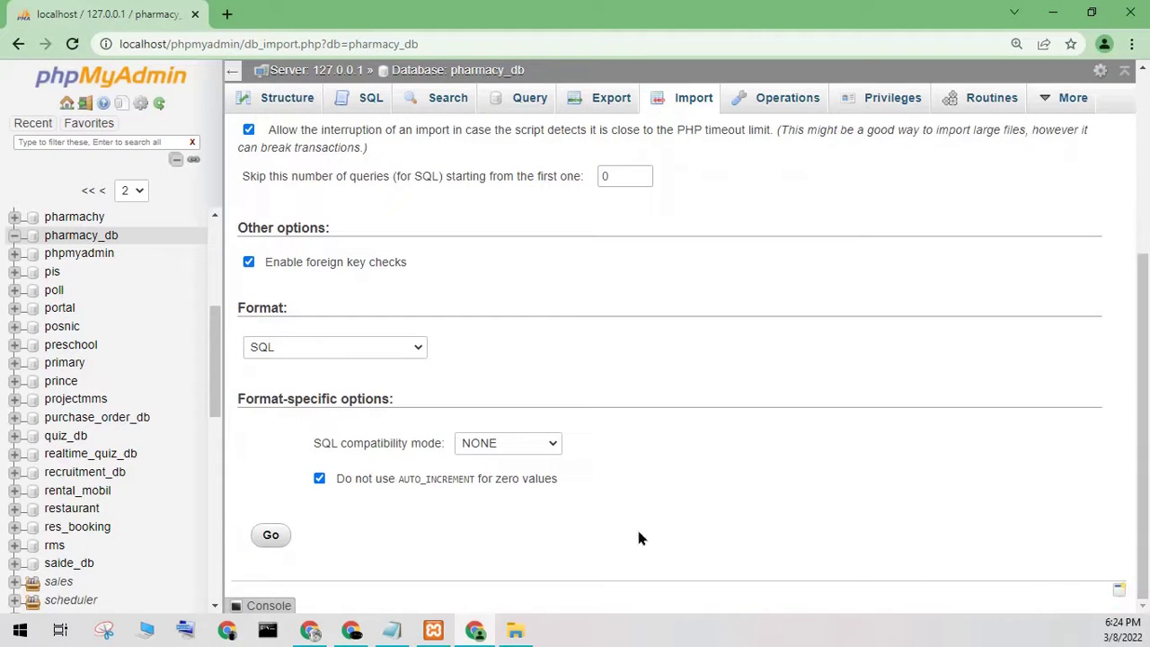
click(274, 539)
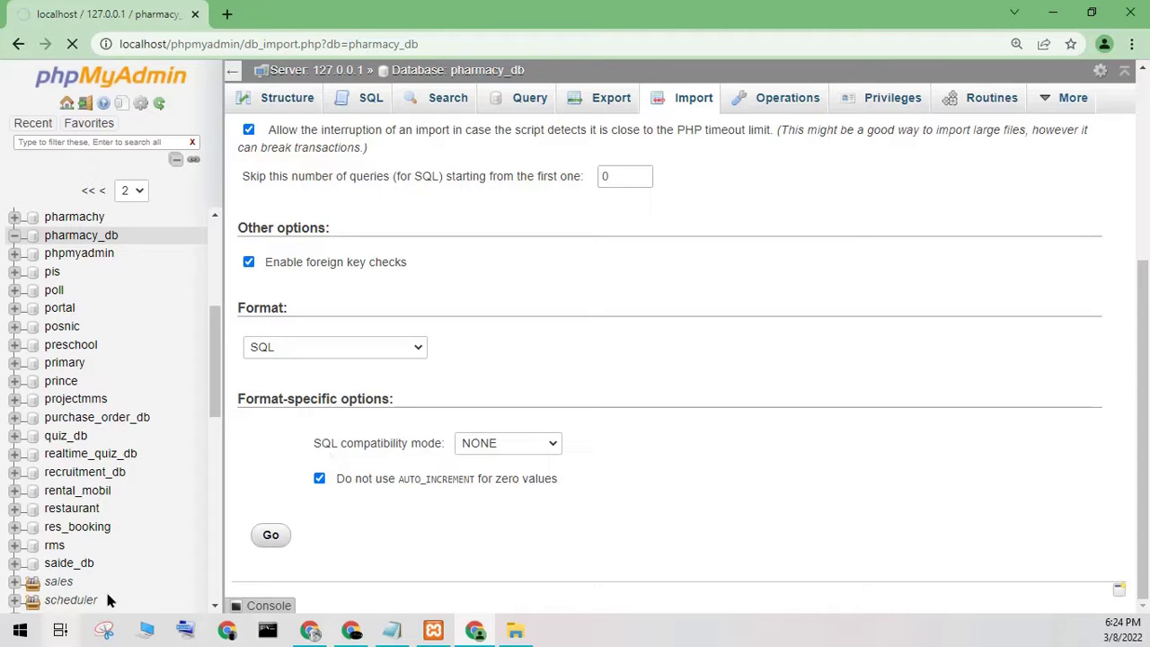
- Replace the Notepad note with a reminder to wait for the import to succeed
click(390, 630)
key(ctrl+a)
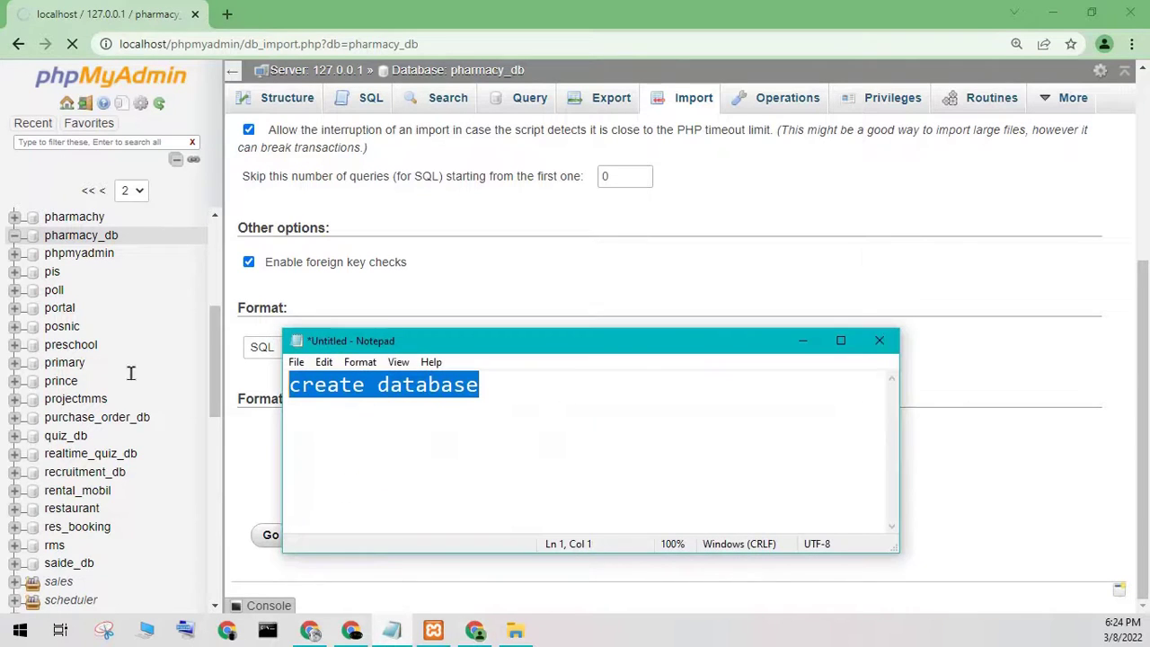
text(wai t to )
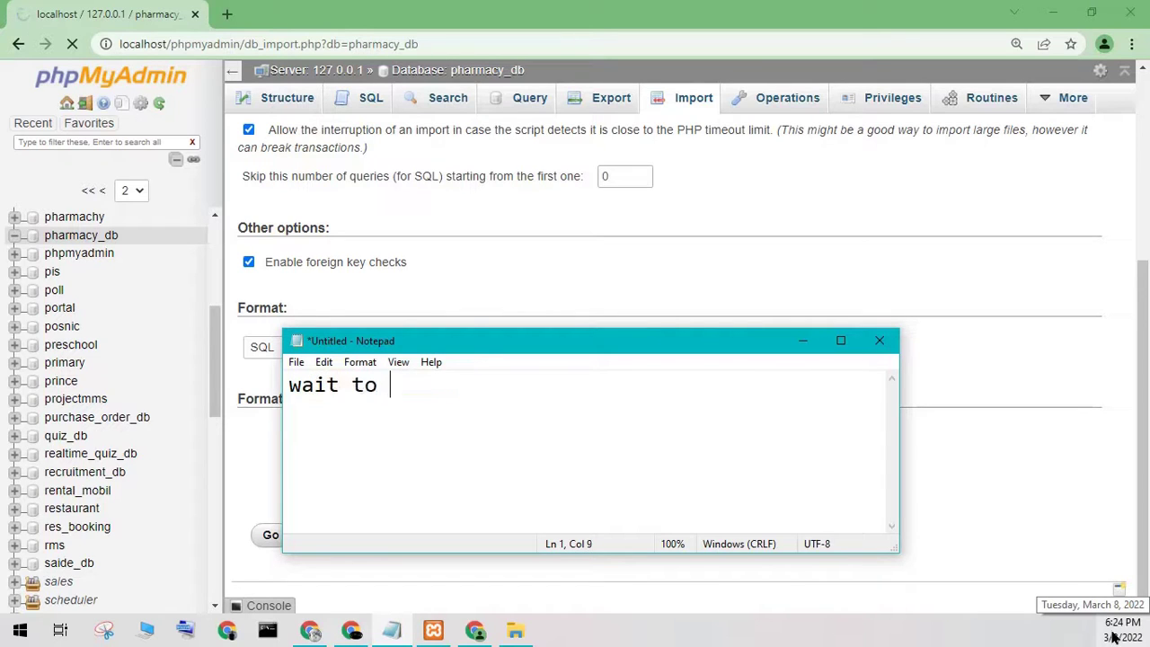
text(succe import)
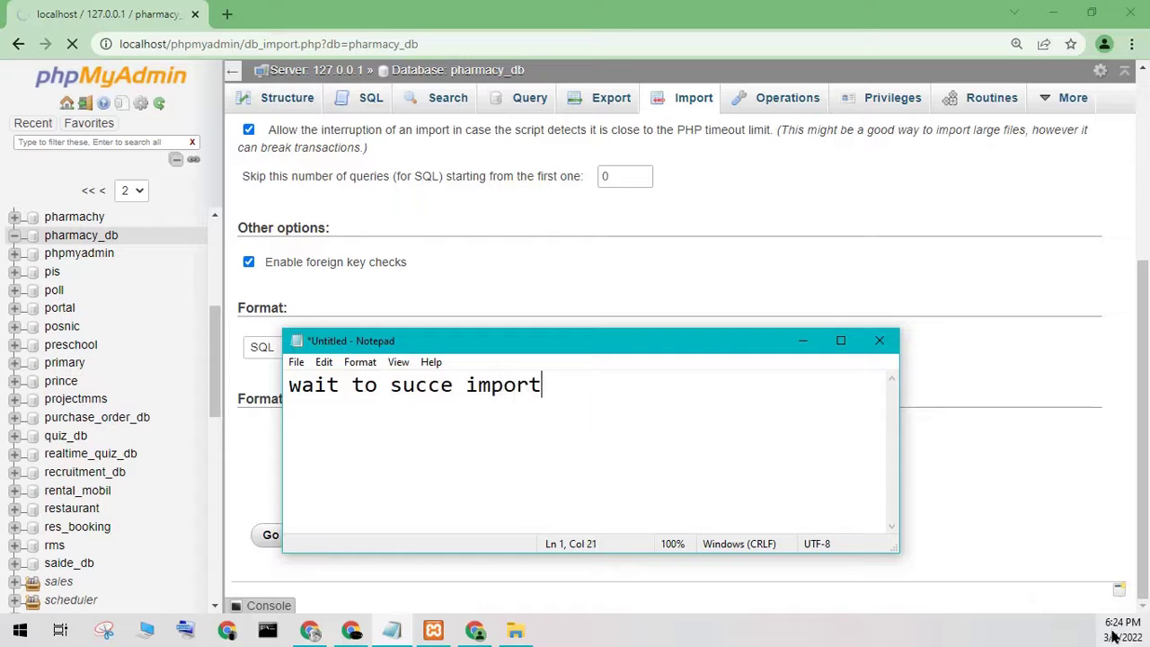
click(802, 341)
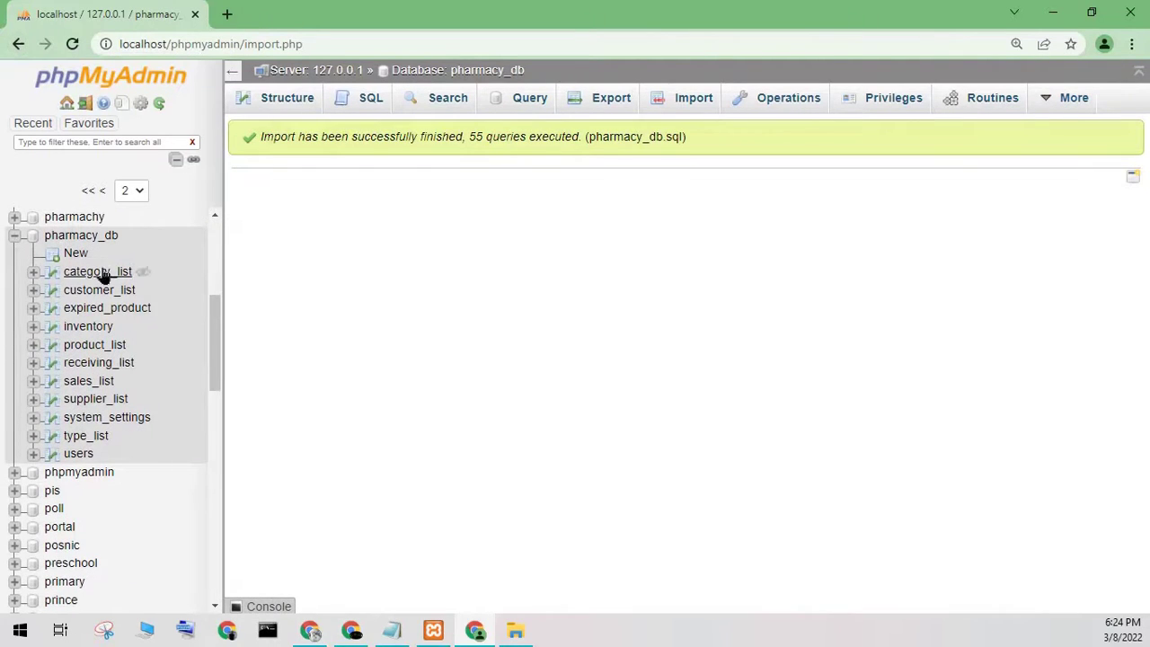
- Browse category_list (8 categories), expired_product (1 record) and users (2 accounts) in pharmacy_db
click(98, 275)
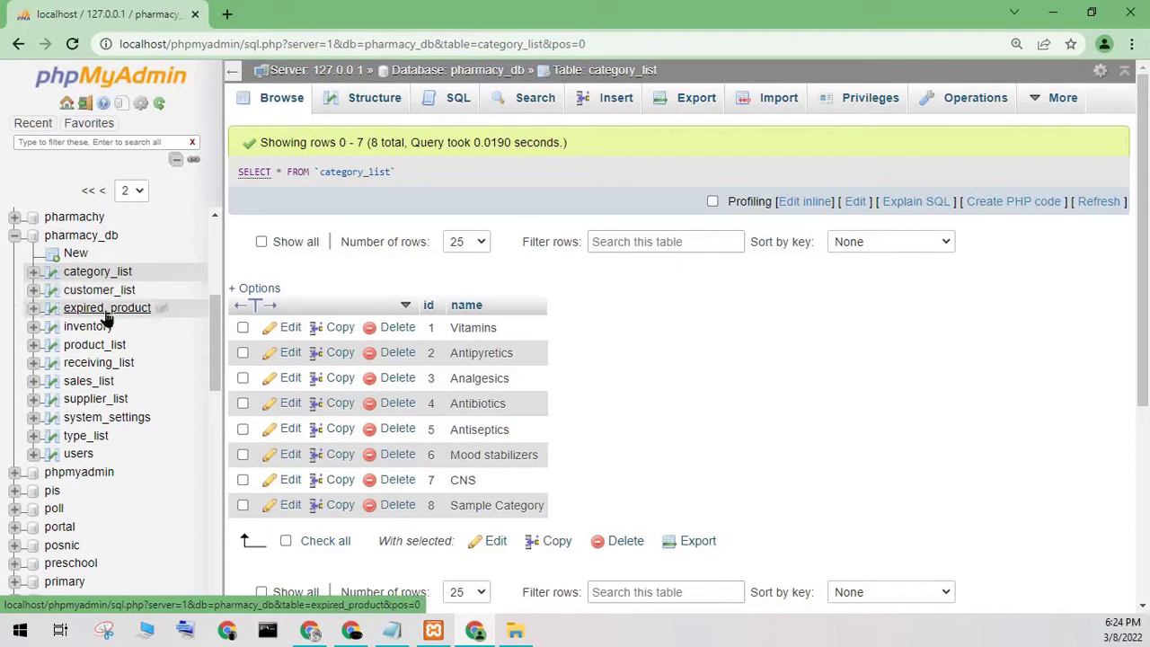
click(106, 312)
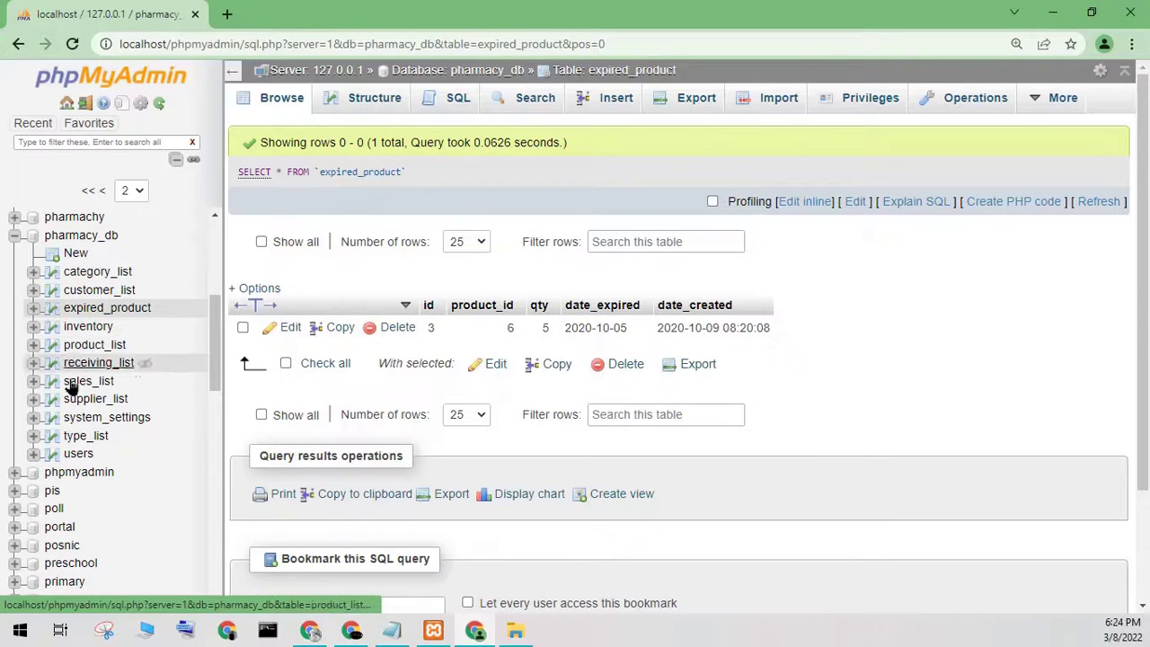
click(78, 455)
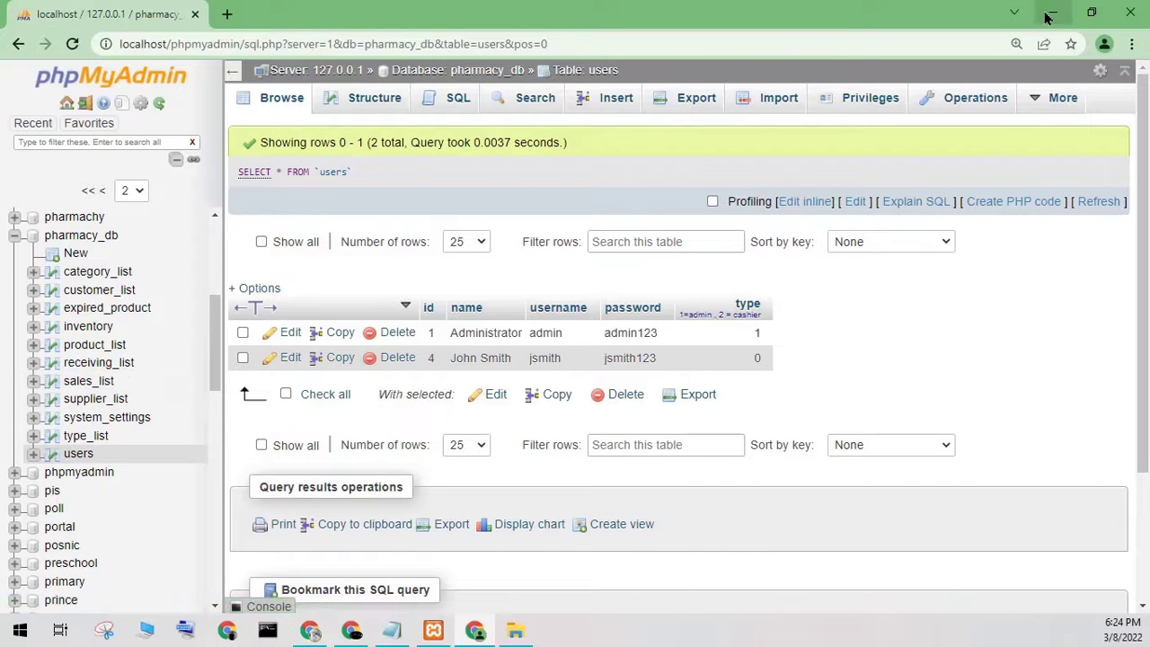
- Minimize Chrome, write then clear a Notepad note that XAMPP is on drive E, and hide Notepad
click(226, 13)
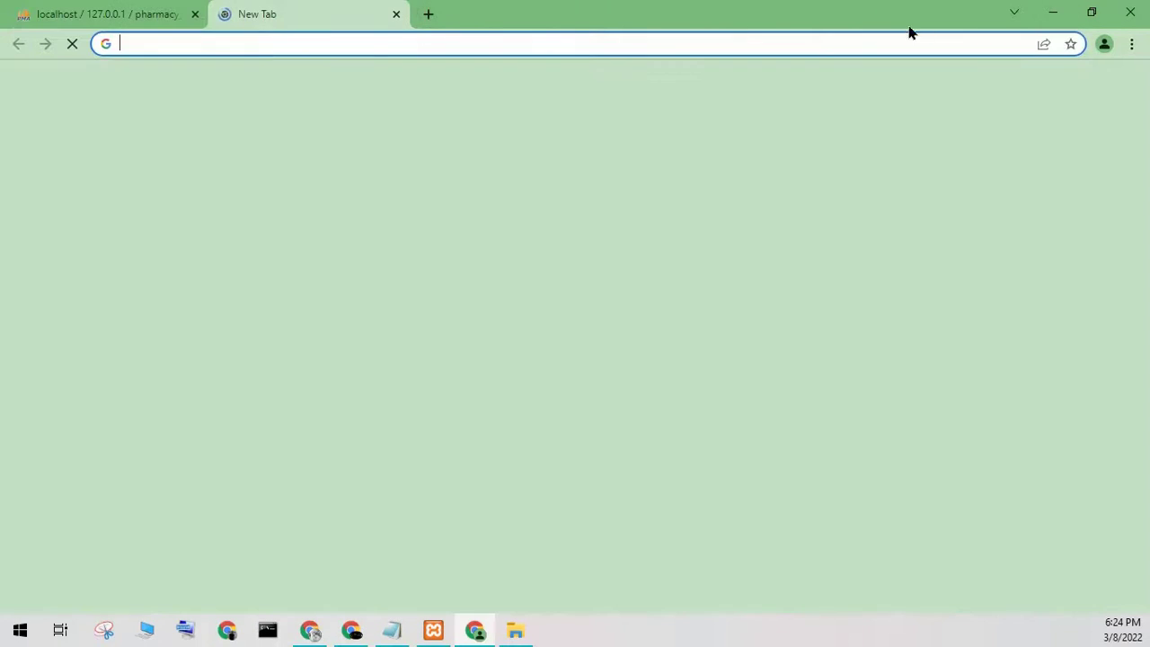
click(1052, 14)
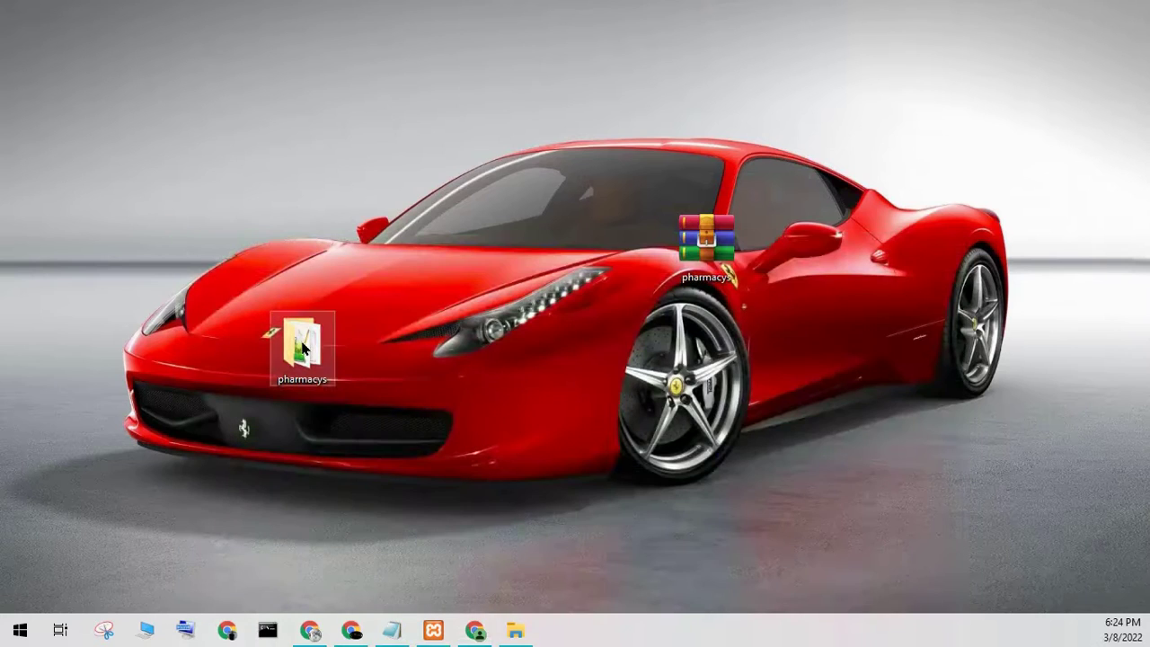
click(391, 629)
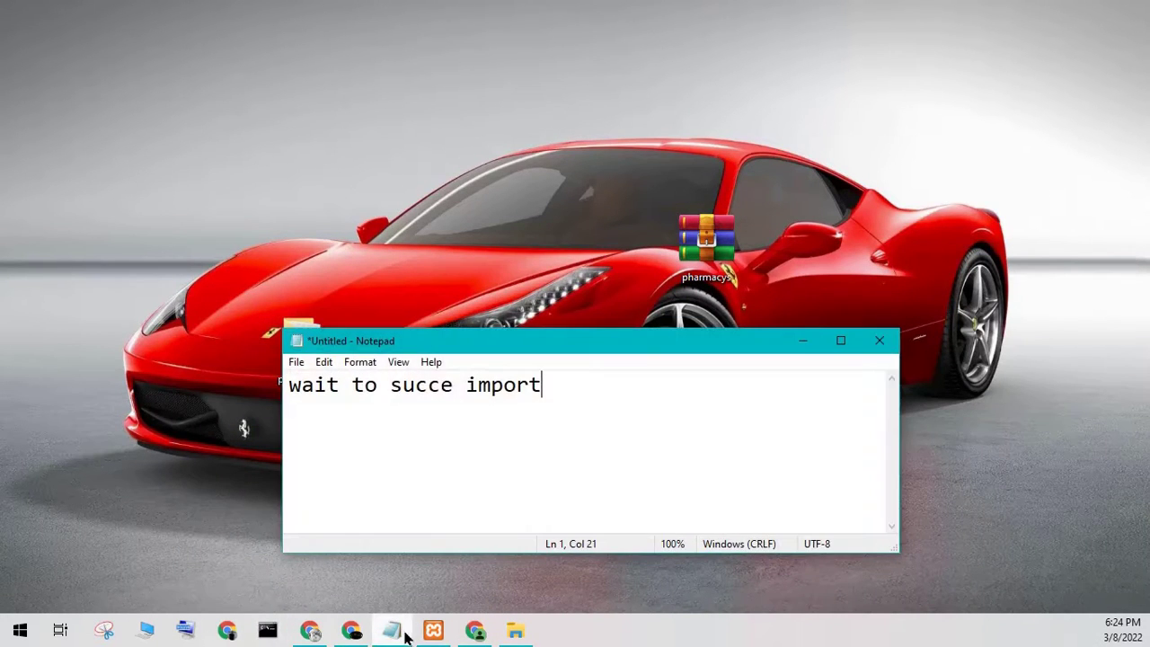
drag(590, 439, 264, 395)
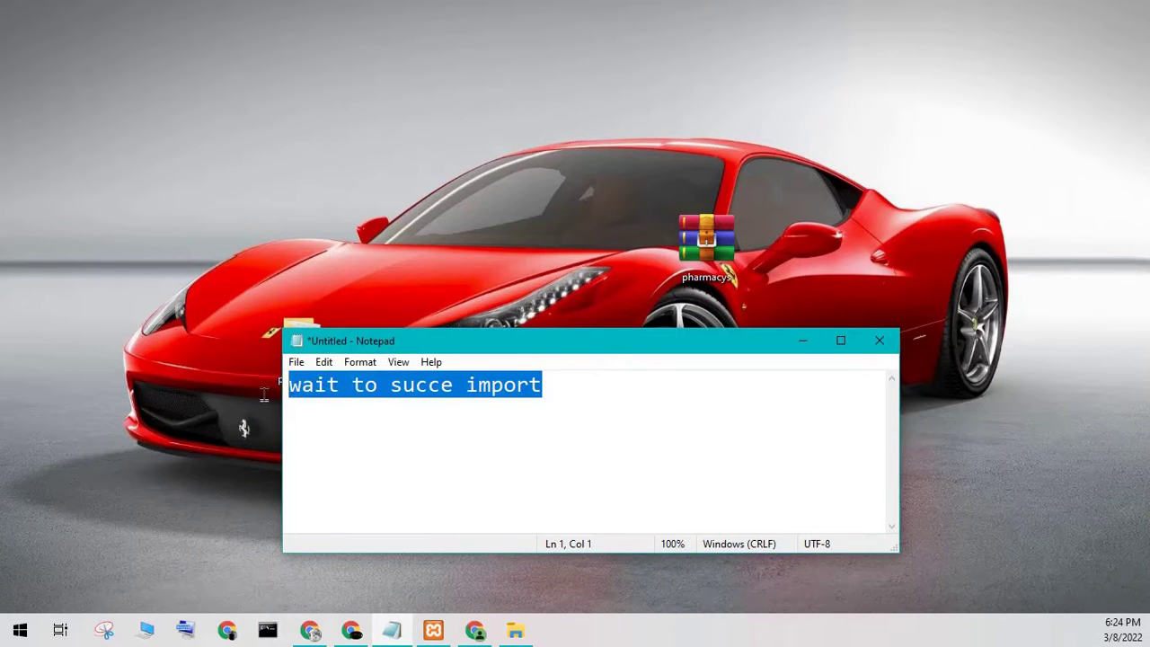
text(my xampp install in drive E)
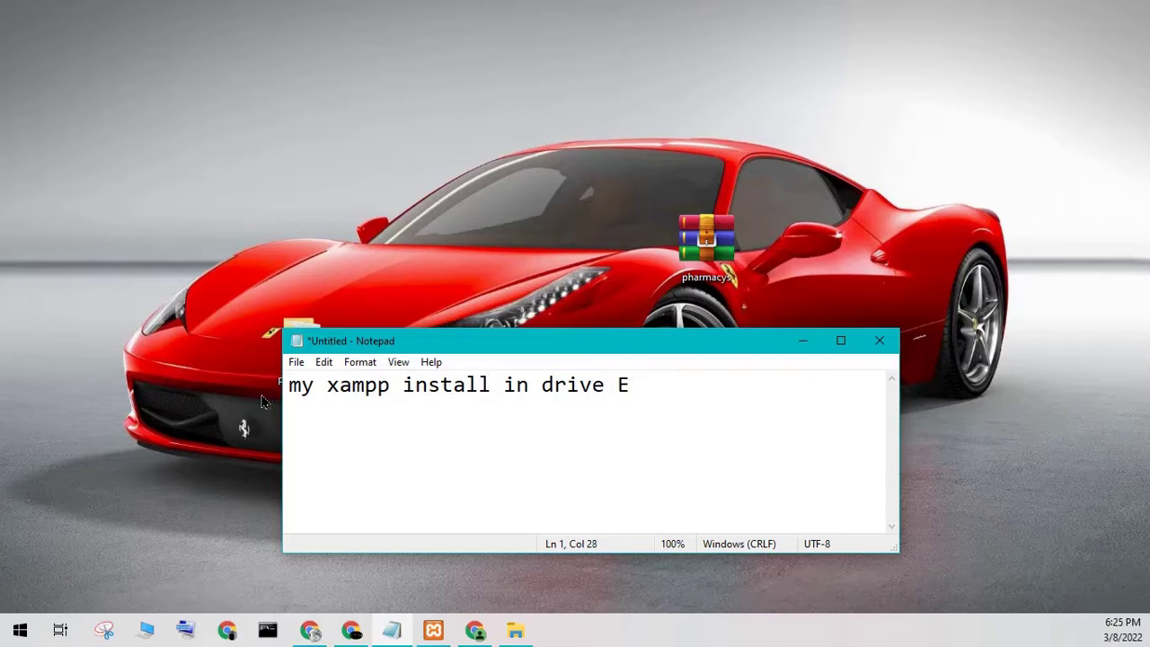
drag(650, 388, 157, 437)
key(Delete)
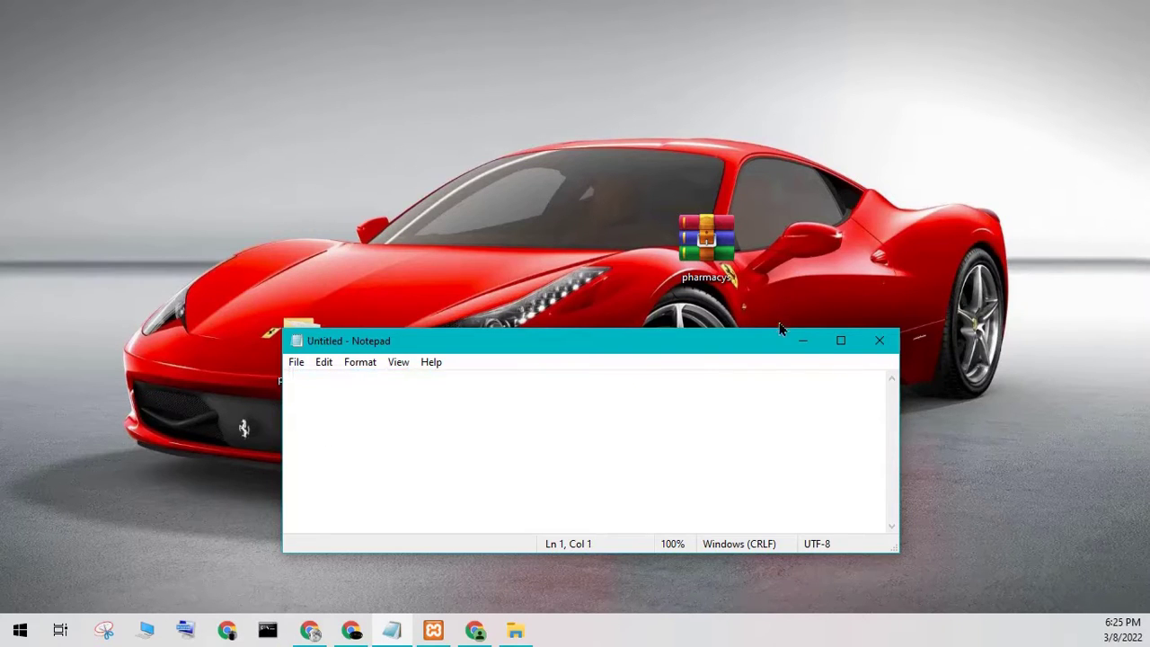
click(802, 341)
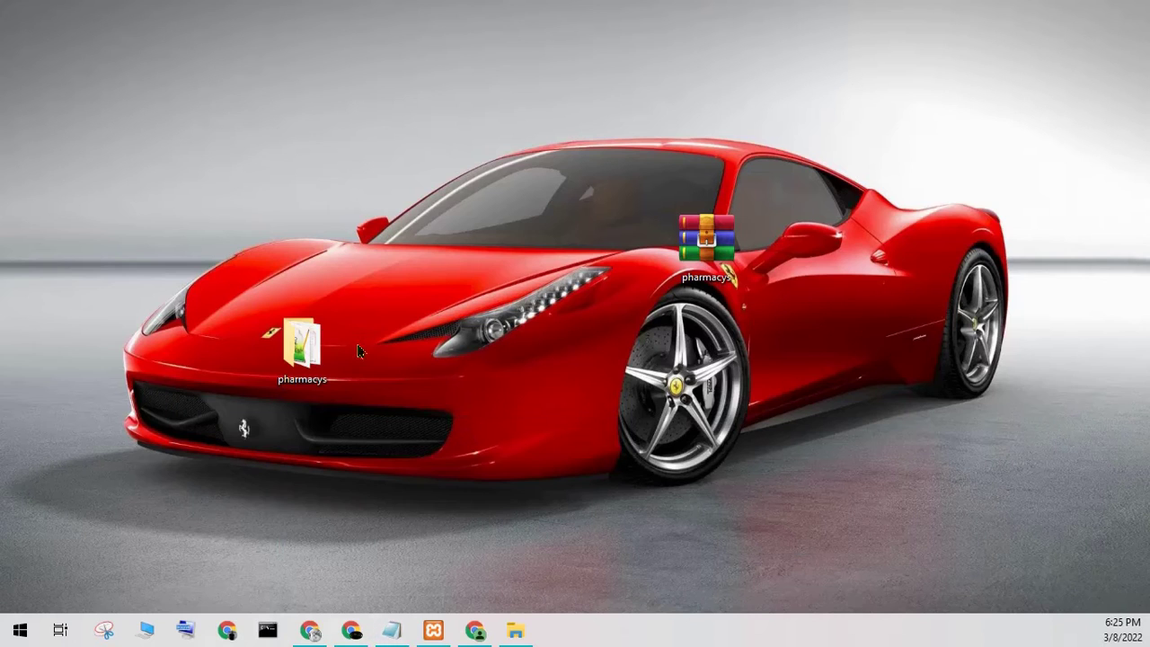
- Copy the desktop pharmacys folder and paste it into E:\1xampp\htdocs
right_click(295, 349)
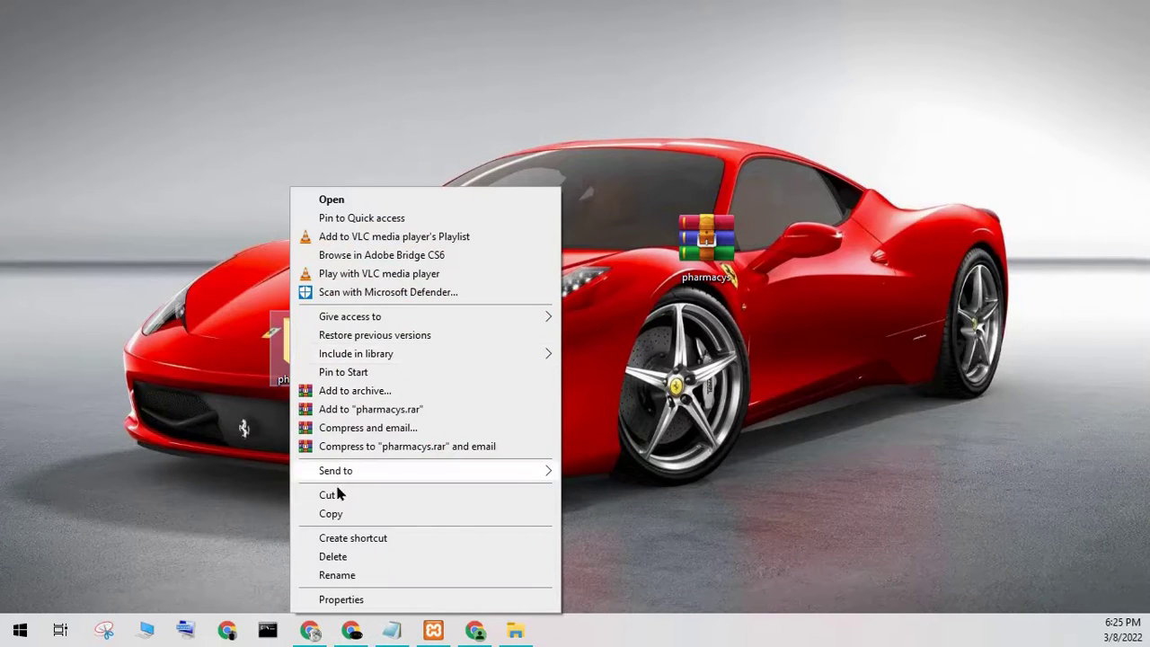
click(328, 514)
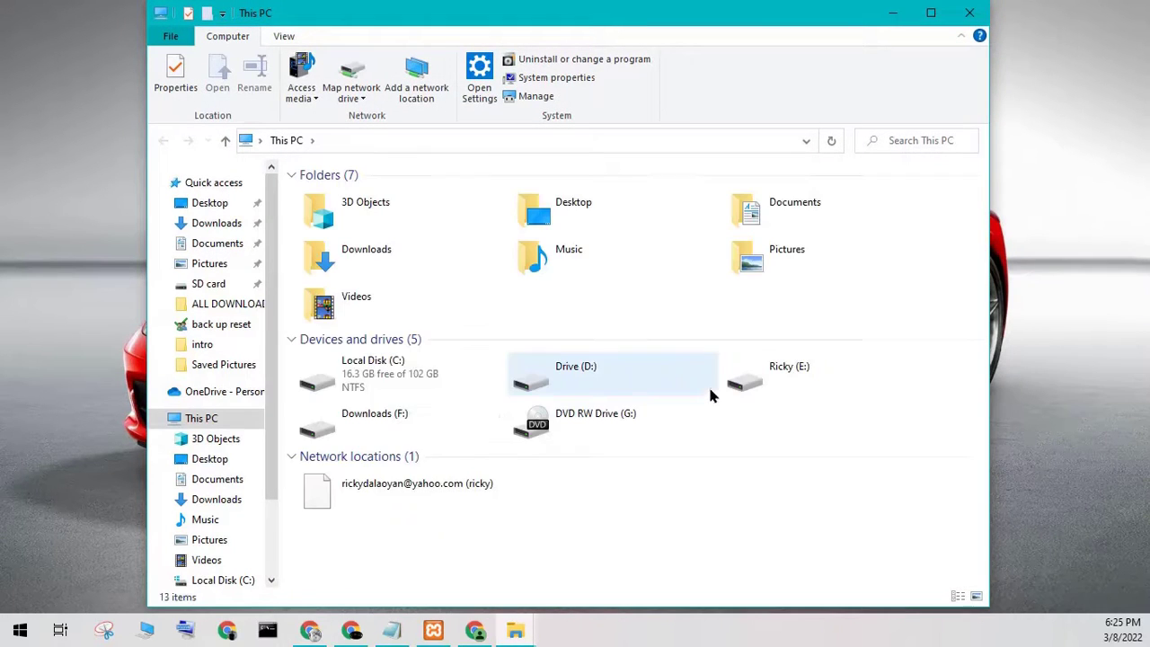
double_click(802, 381)
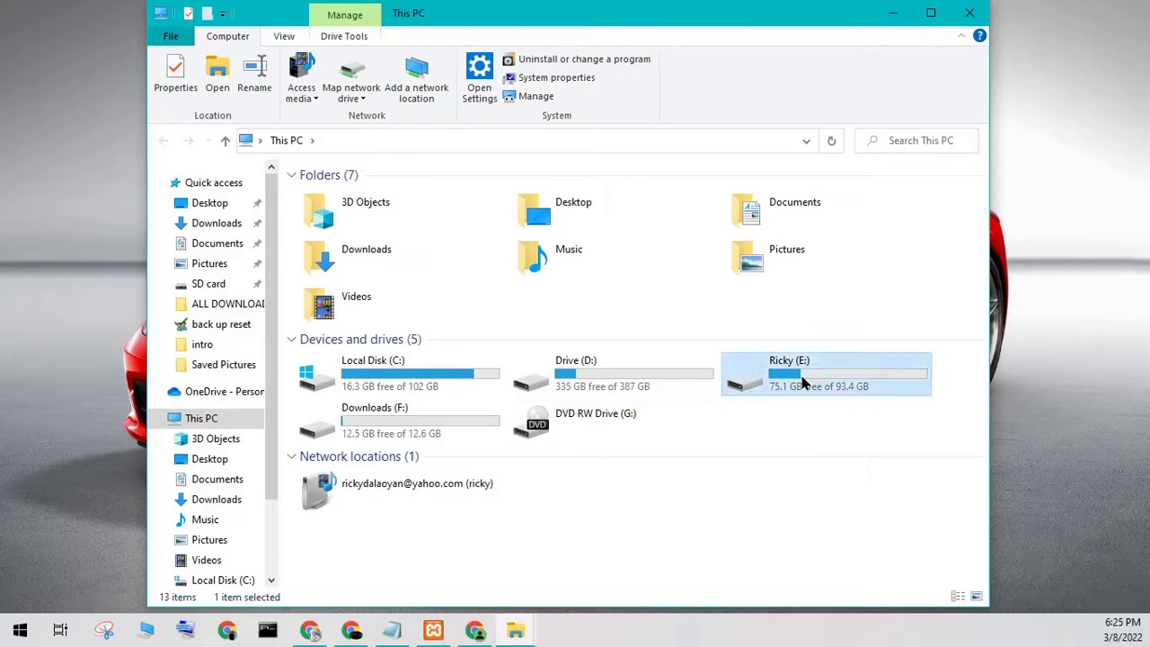
double_click(353, 200)
double_click(343, 284)
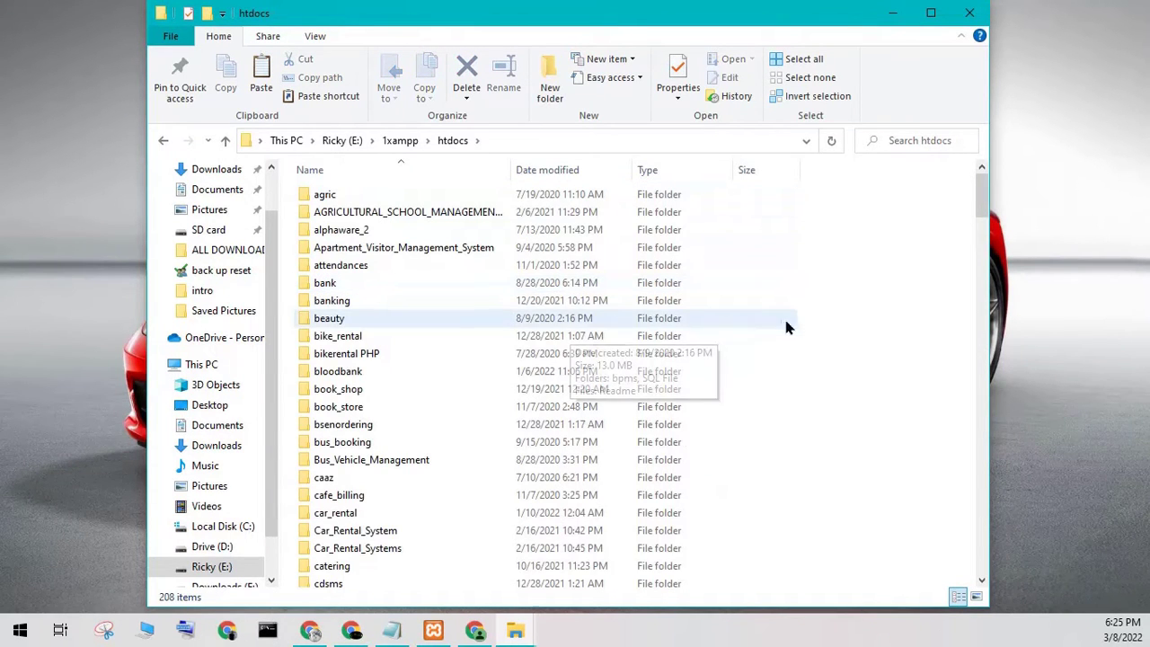
right_click(831, 323)
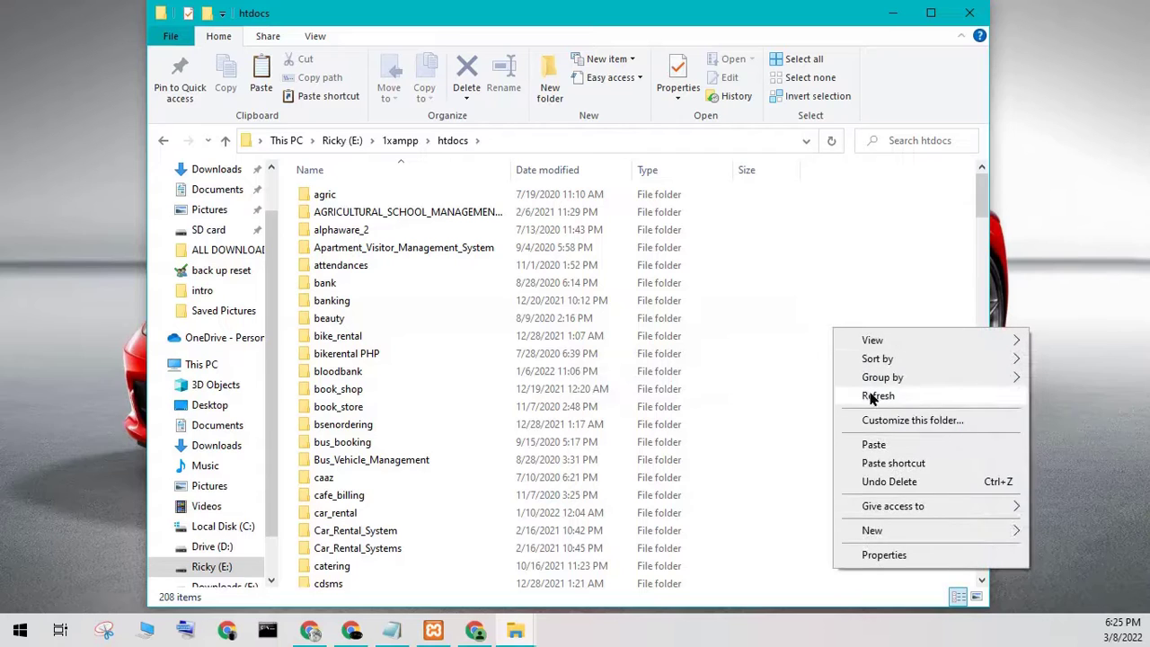
click(868, 444)
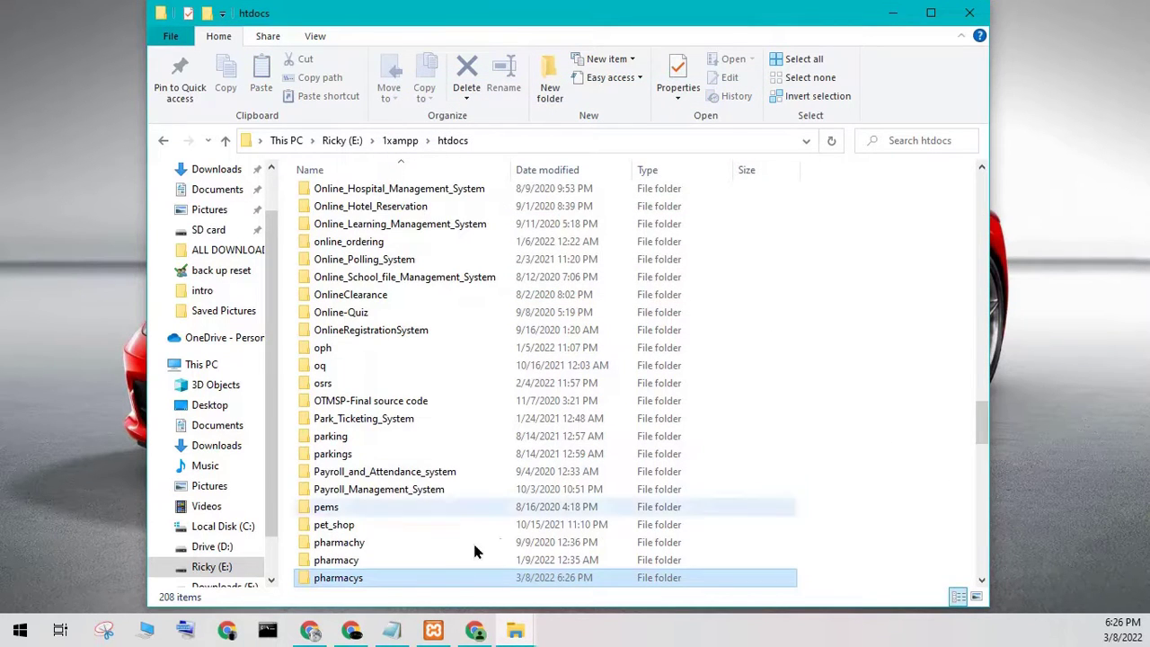
- Copy the htdocs pharmacys folder path from Explorer and paste it into Chrome's address bar
double_click(371, 578)
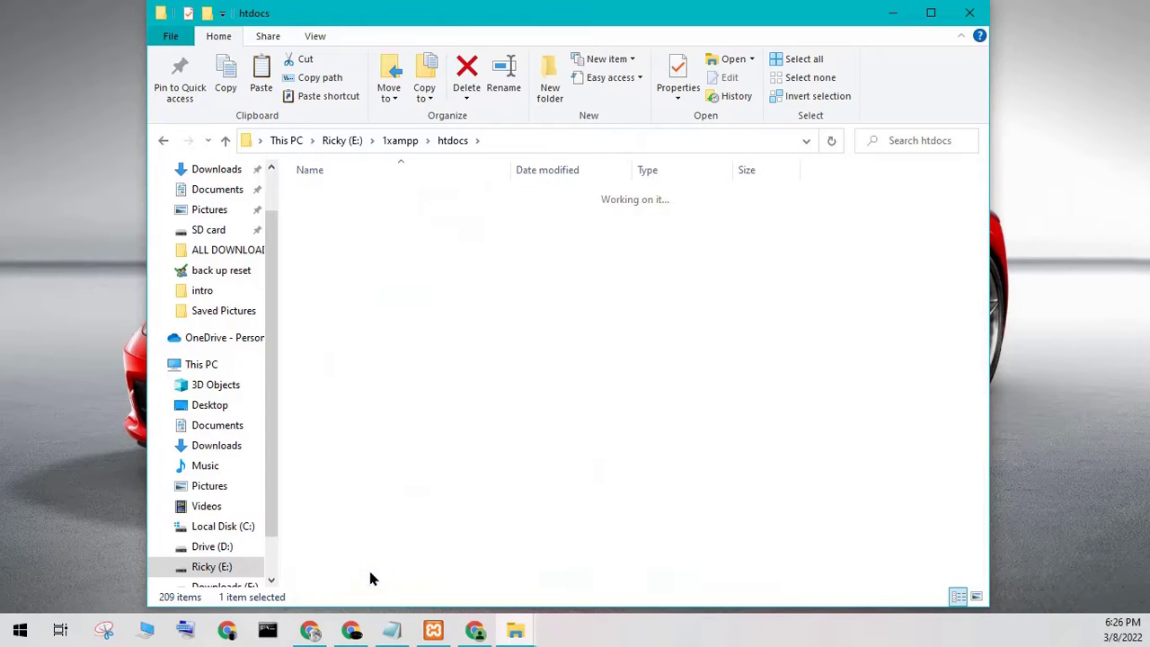
click(589, 142)
right_click(333, 144)
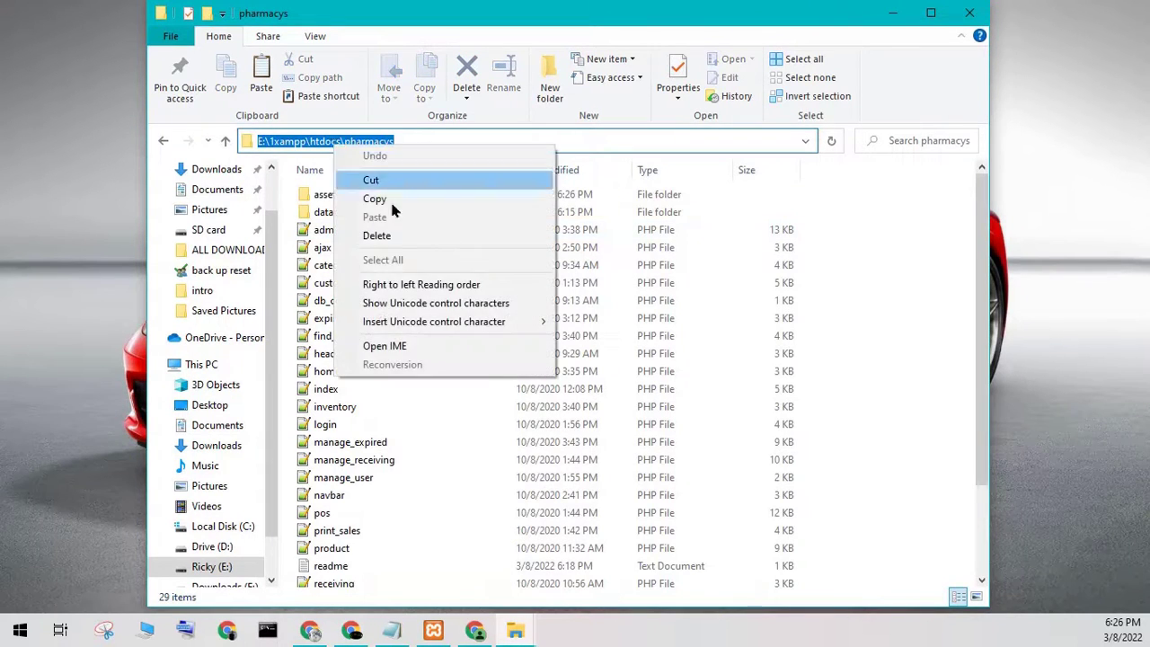
click(374, 196)
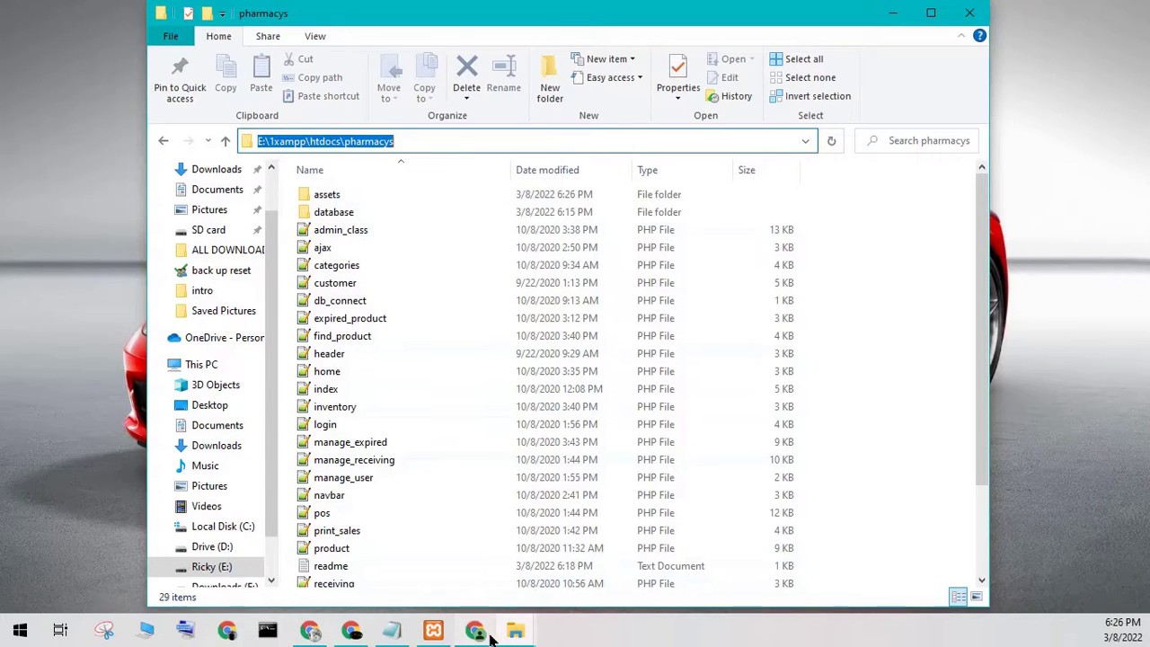
click(474, 630)
right_click(308, 25)
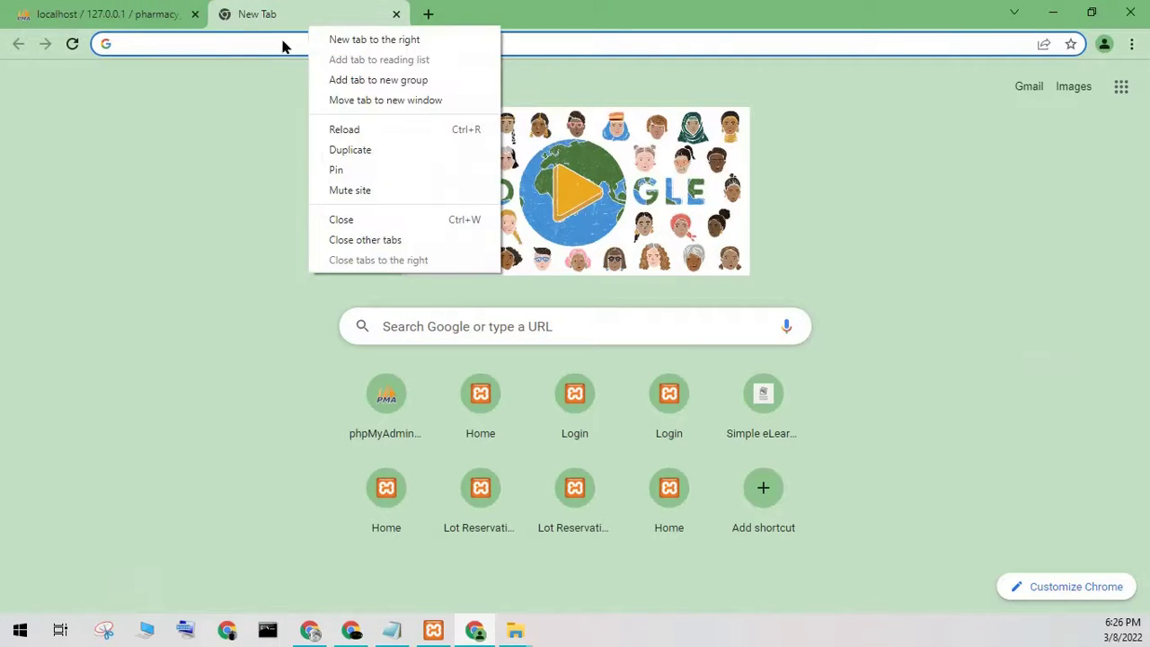
right_click(277, 41)
click(315, 152)
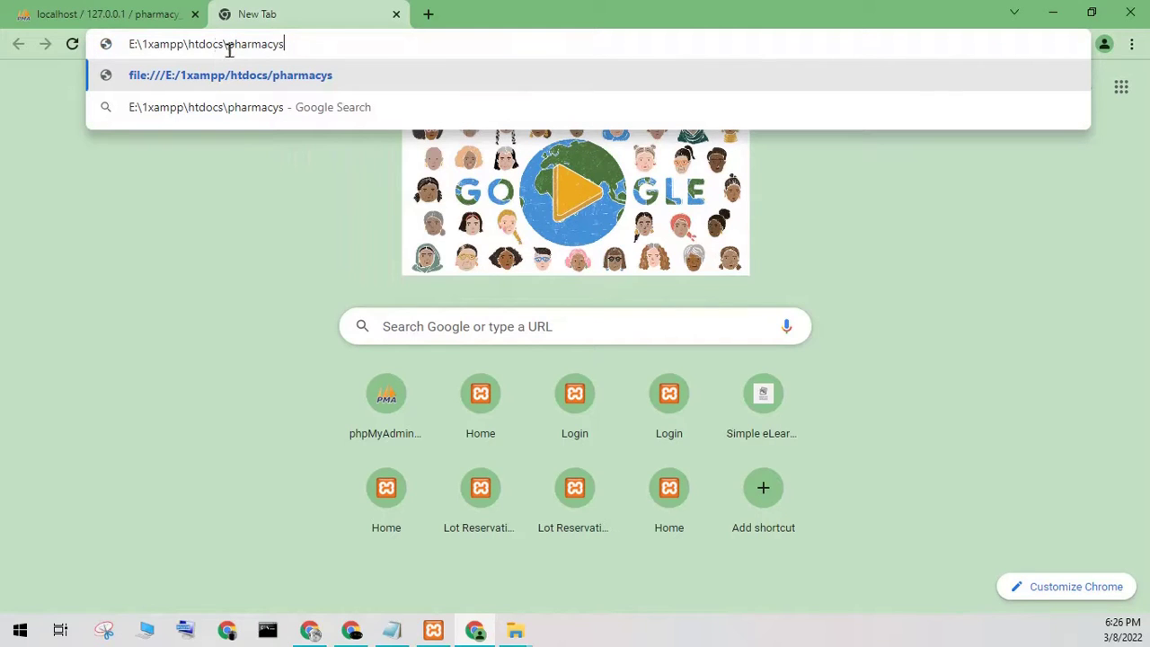
- Change the address to localhost/pharmacys and load the Pharmacy Sales and Inventory System login page
drag(228, 45, 52, 84)
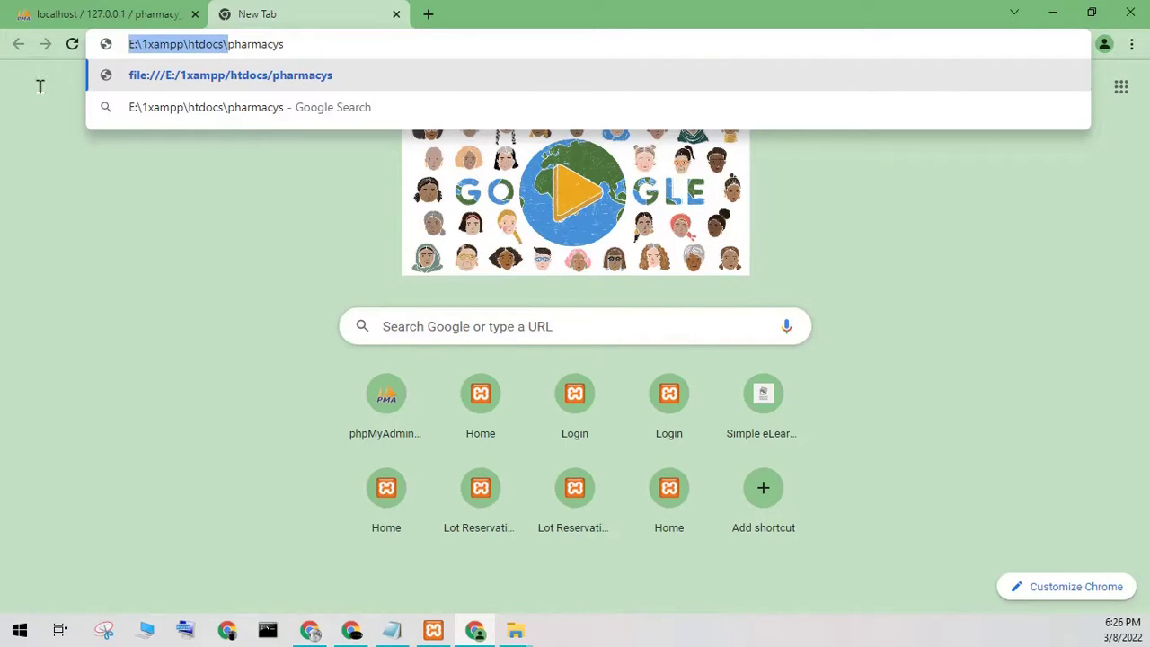
click(206, 44)
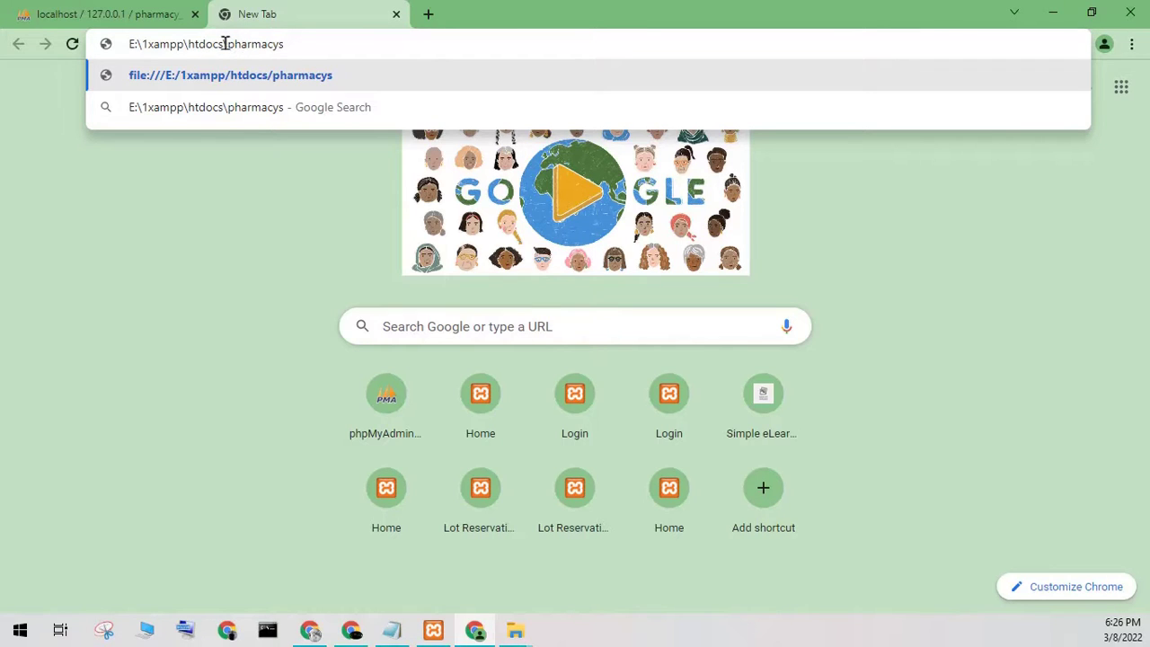
key(shift+Home)
key(BackSpace)
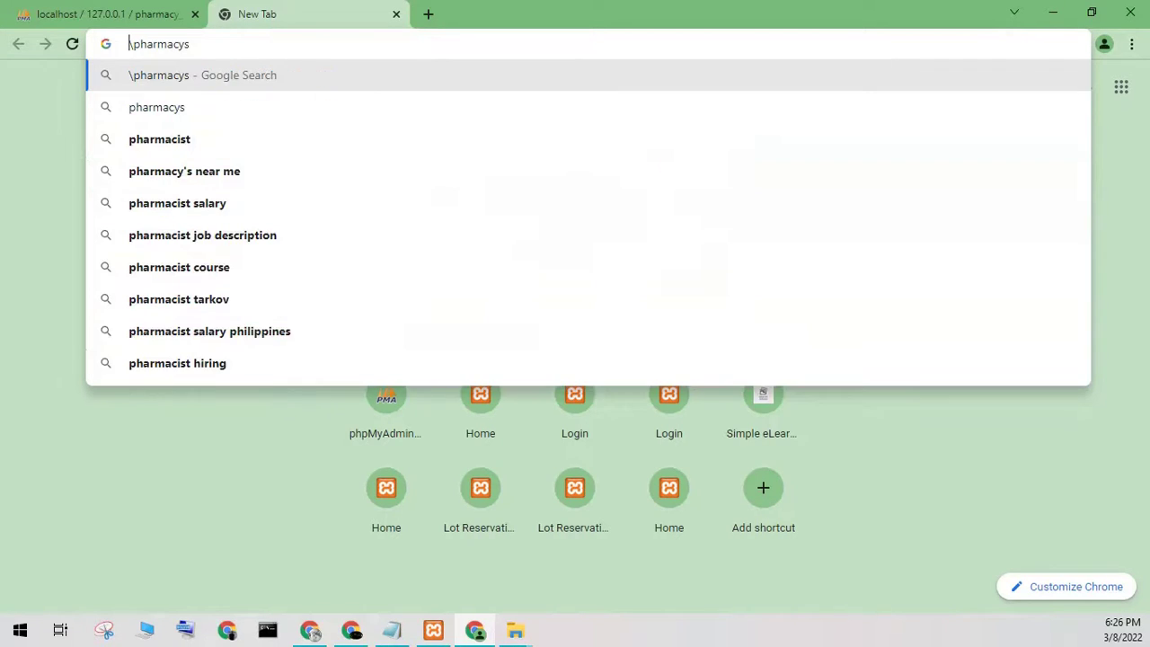
text(localhost)
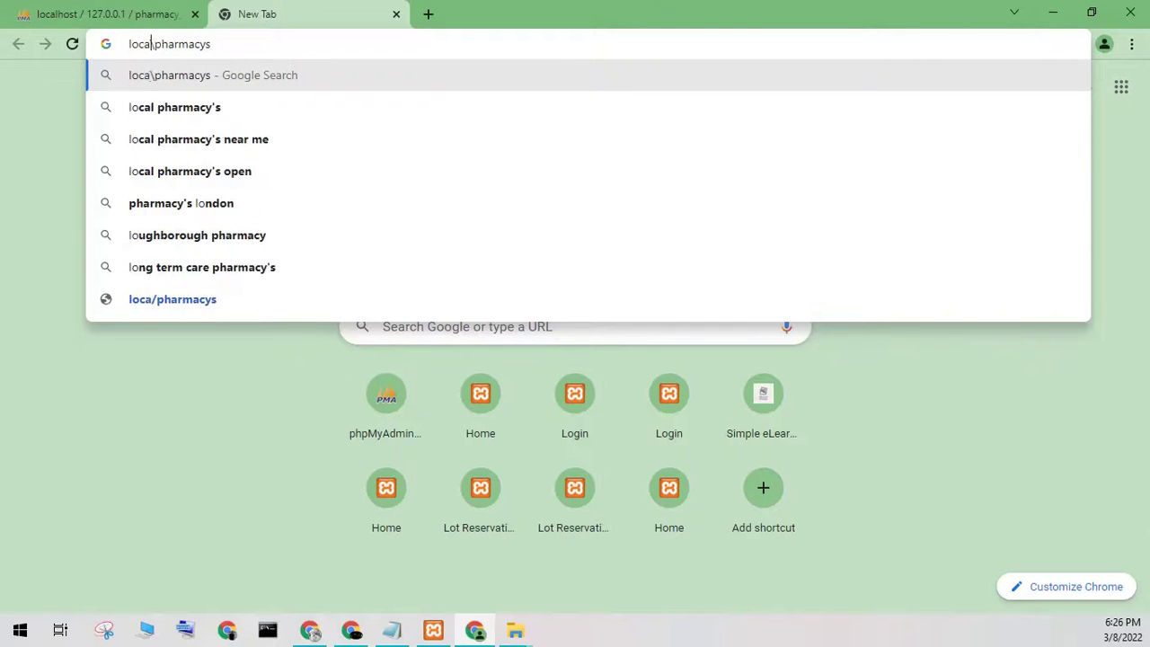
key(Delete)
text(/)
key(Return)
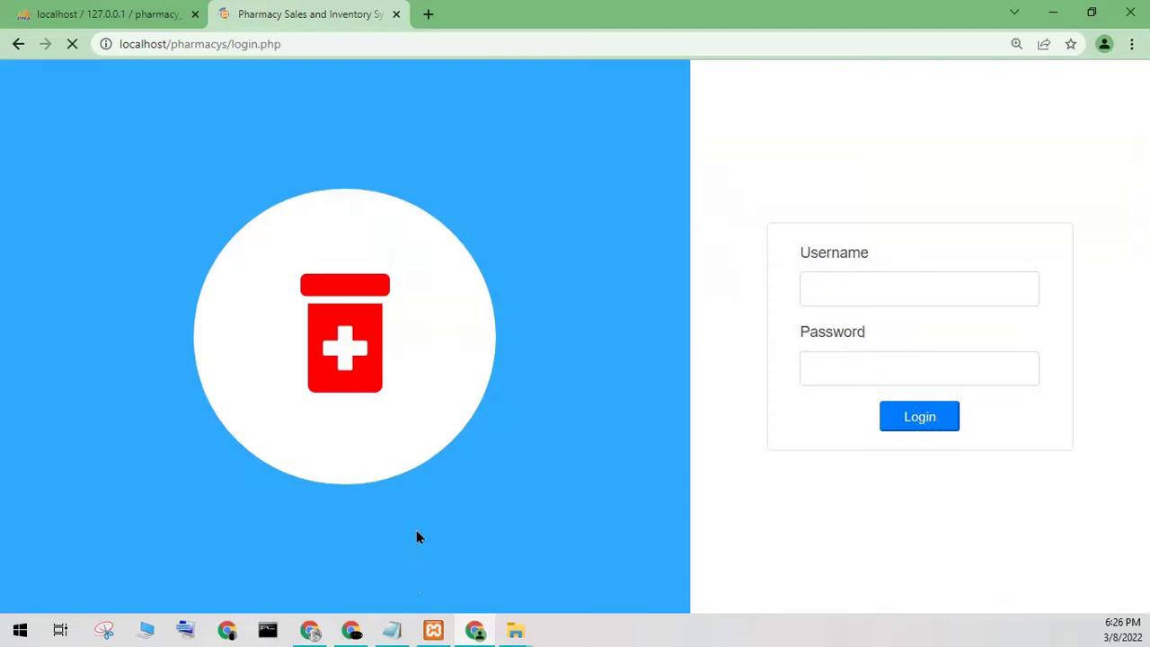
- Open the pharmacys folder's index file in Notepad++
click(505, 633)
click(539, 582)
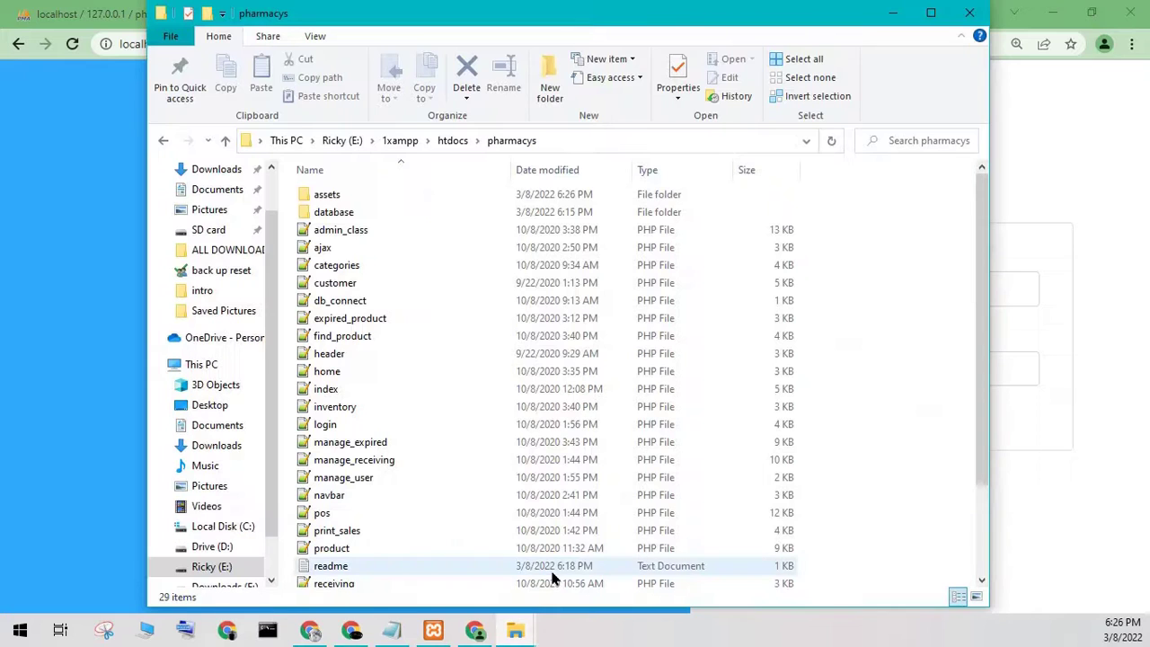
click(328, 395)
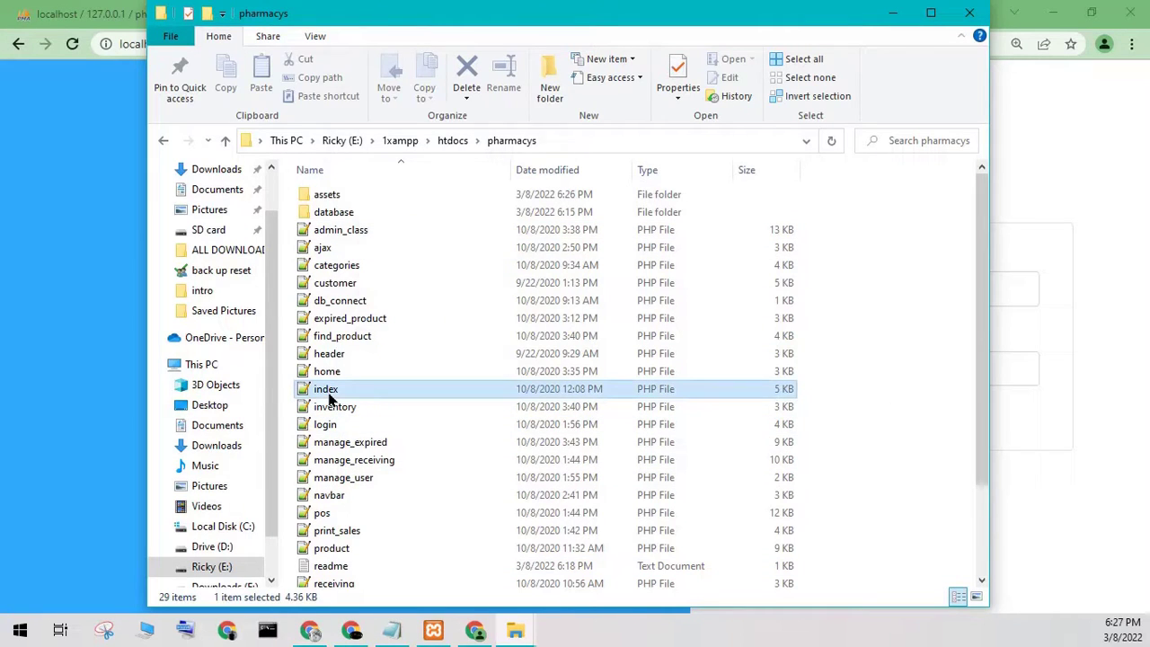
right_click(329, 398)
click(422, 79)
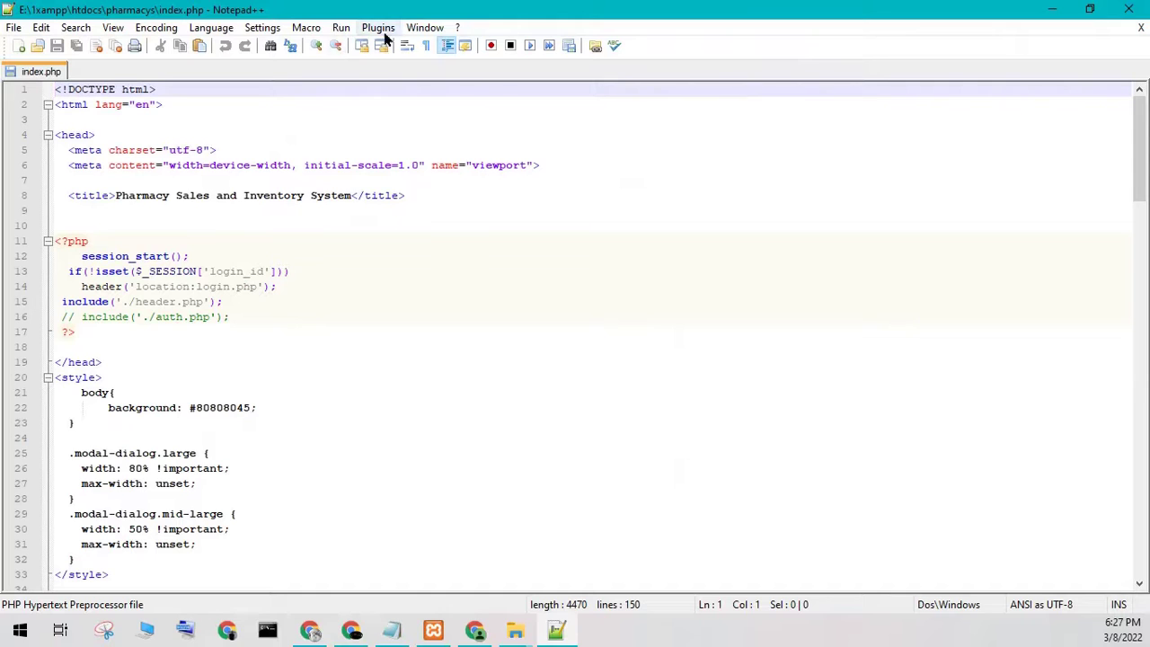
- Launch index.php in Chrome and reload it through localhost instead of the local file path
click(341, 28)
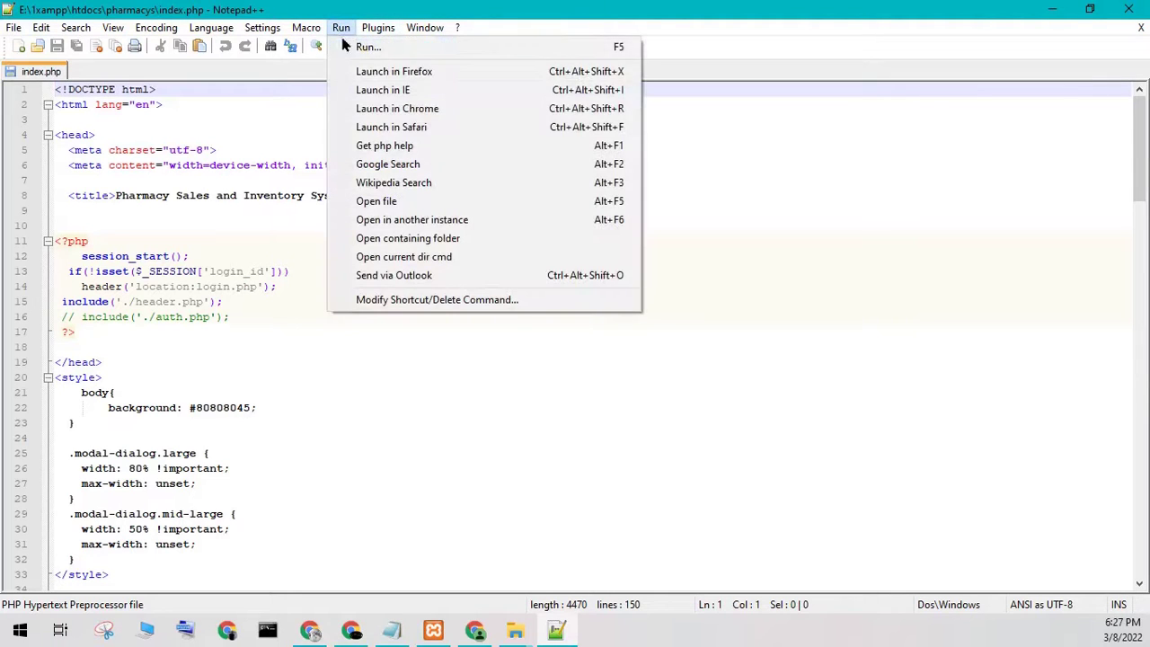
click(396, 110)
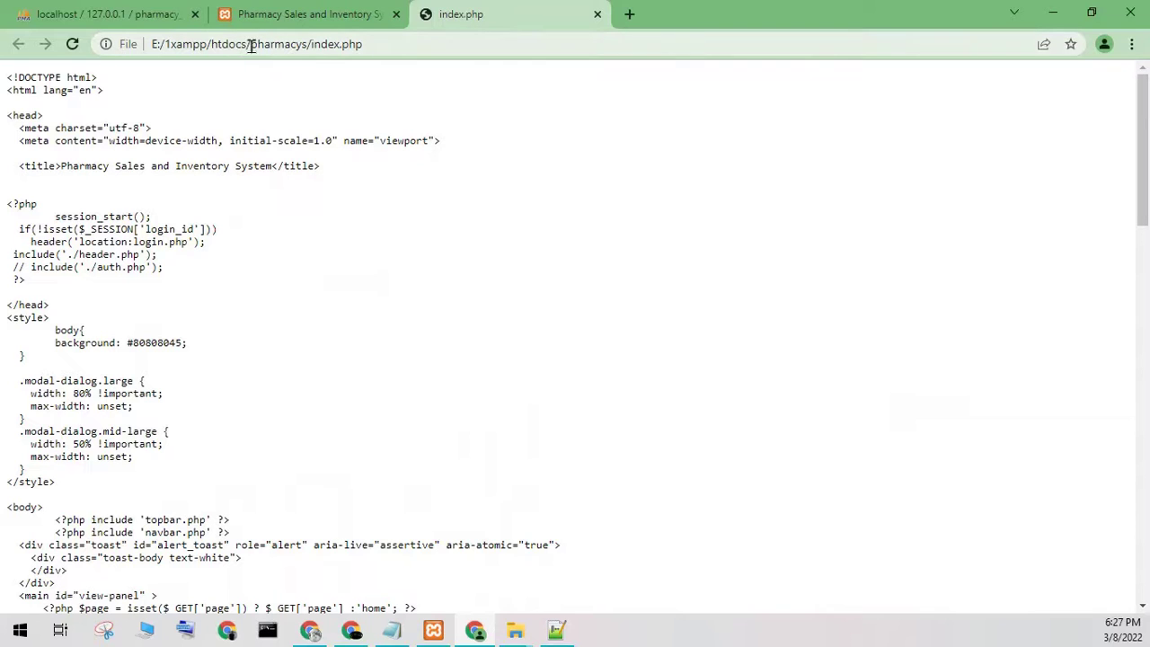
drag(244, 44, 149, 44)
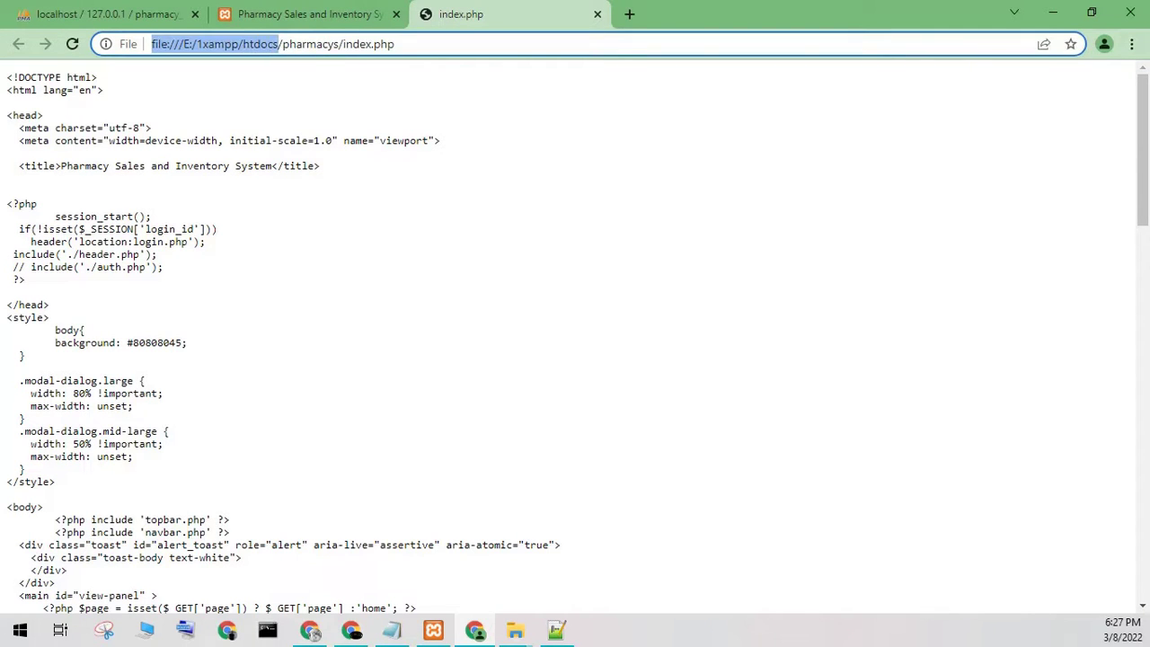
key(BackSpace)
text(localhost)
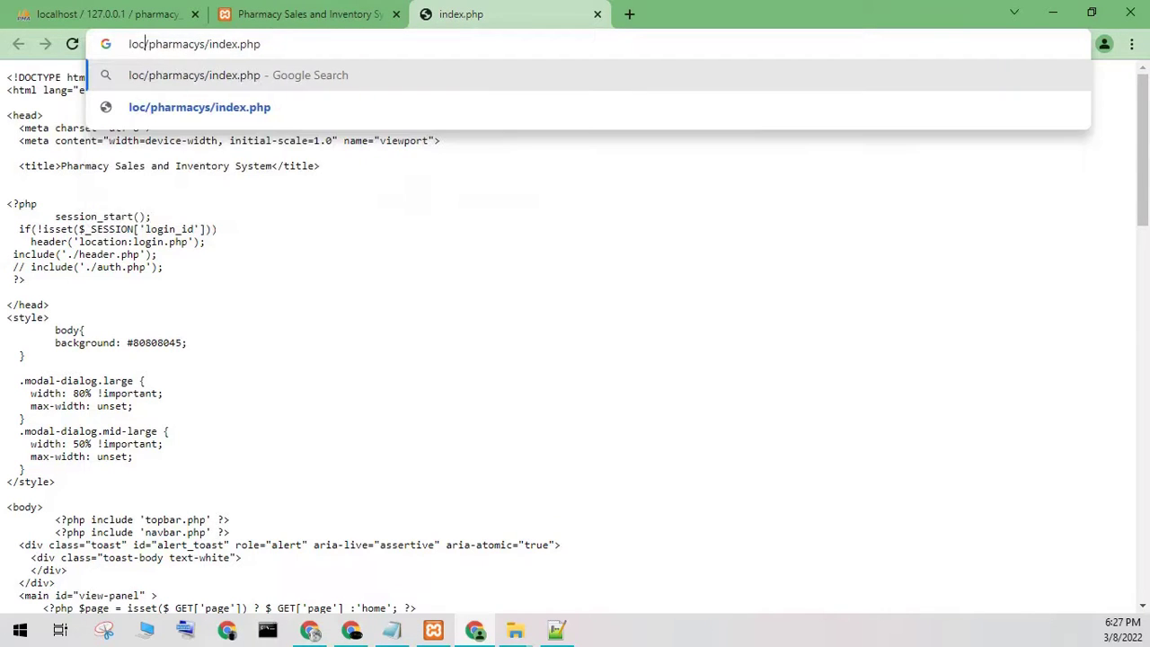
key(Return)
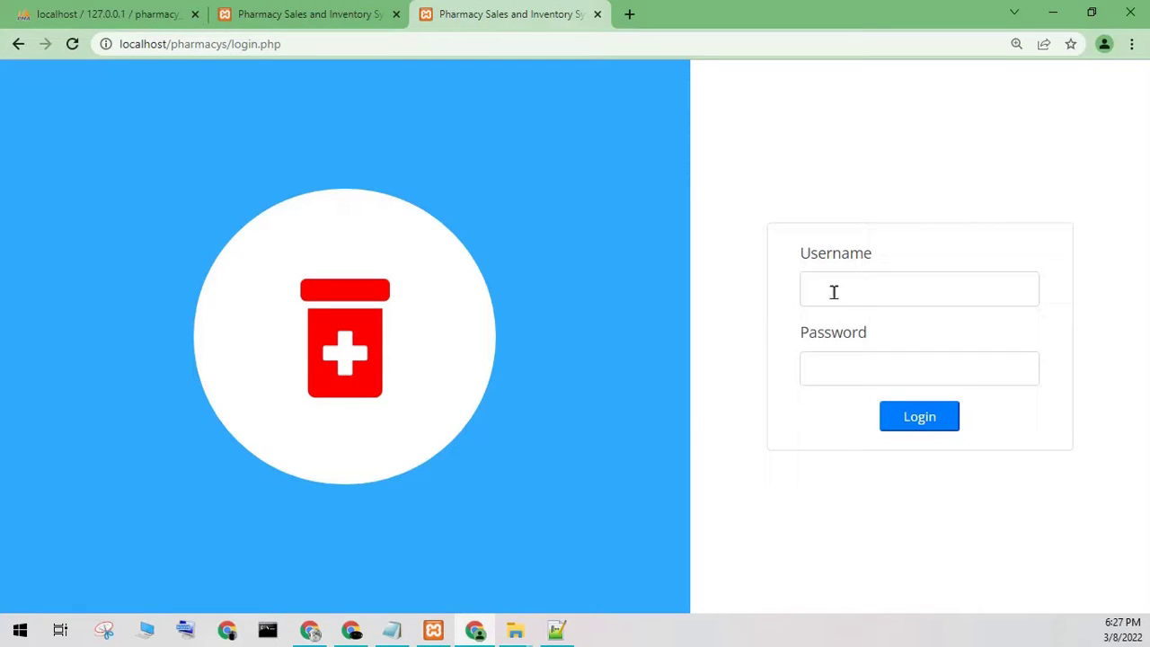
- Attempt a login with a wrong password, then note the default username and password in Notepad
click(839, 289)
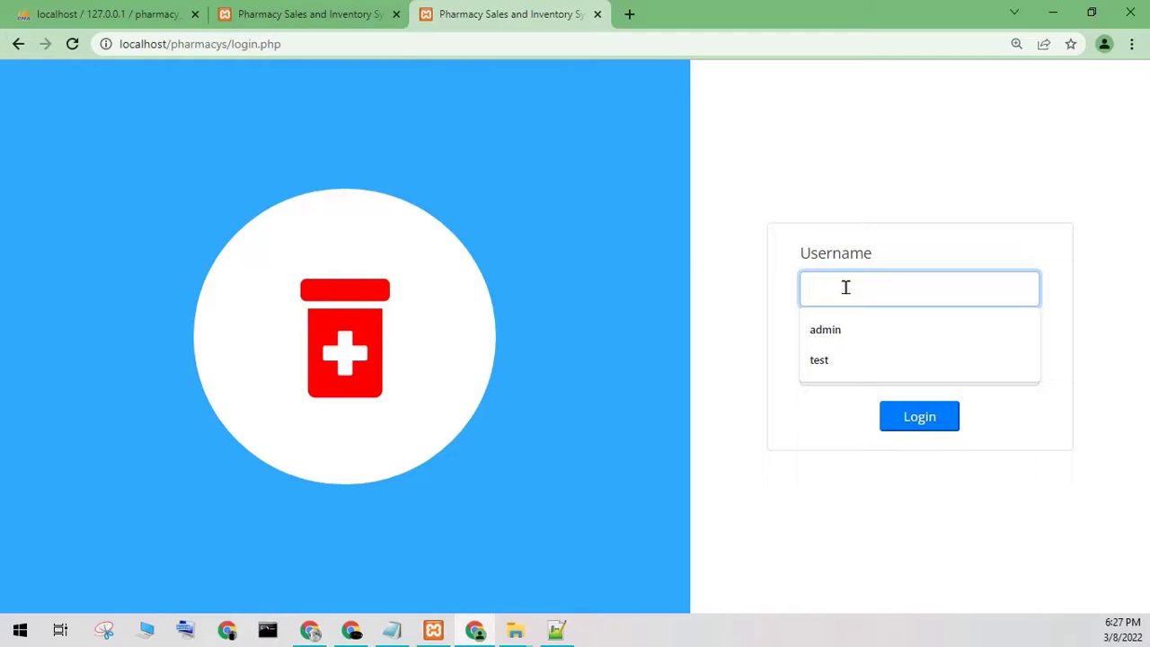
text(admin)
key(Tab)
text(a)
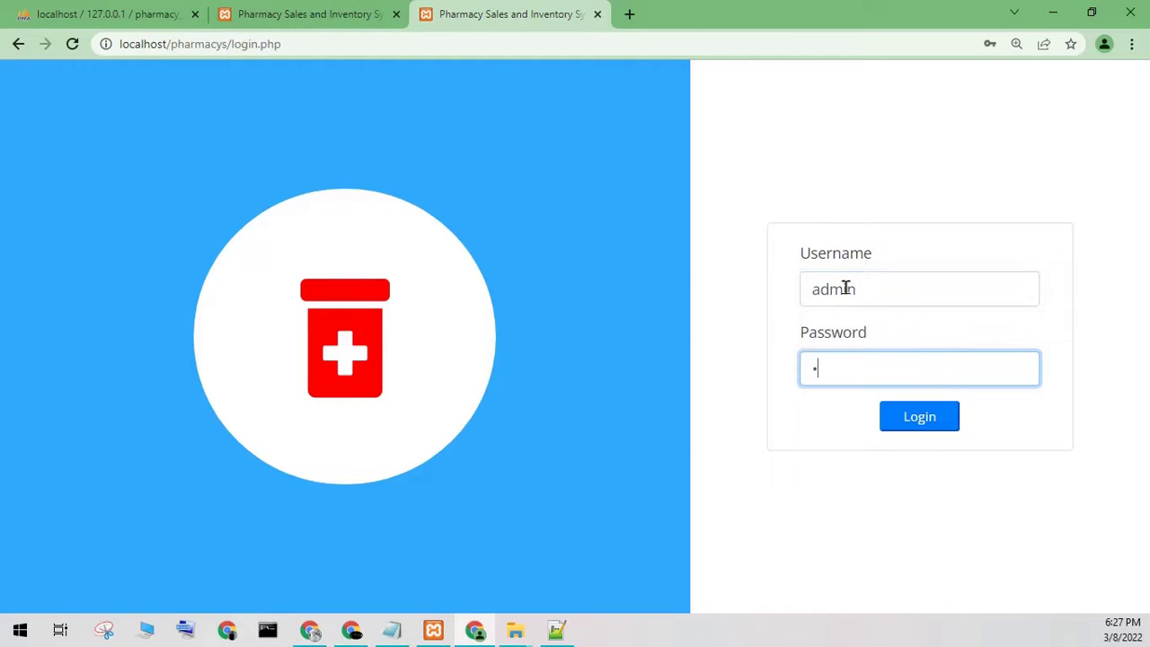
key(Return)
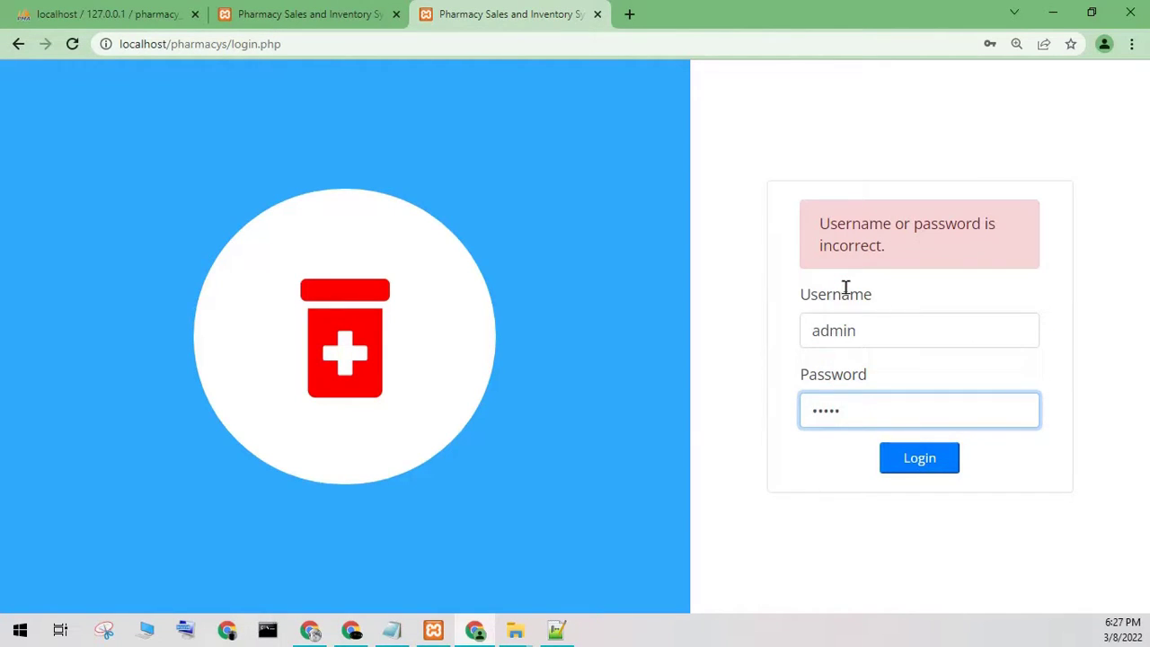
click(390, 629)
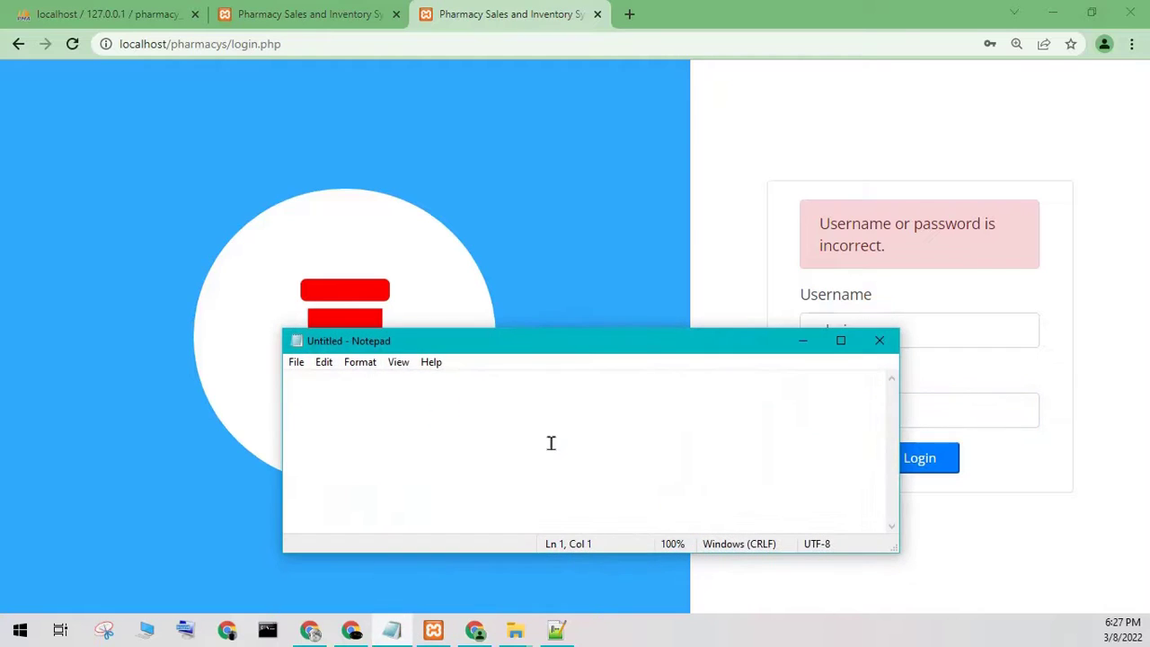
text(admin )
text(admin)
text(123)
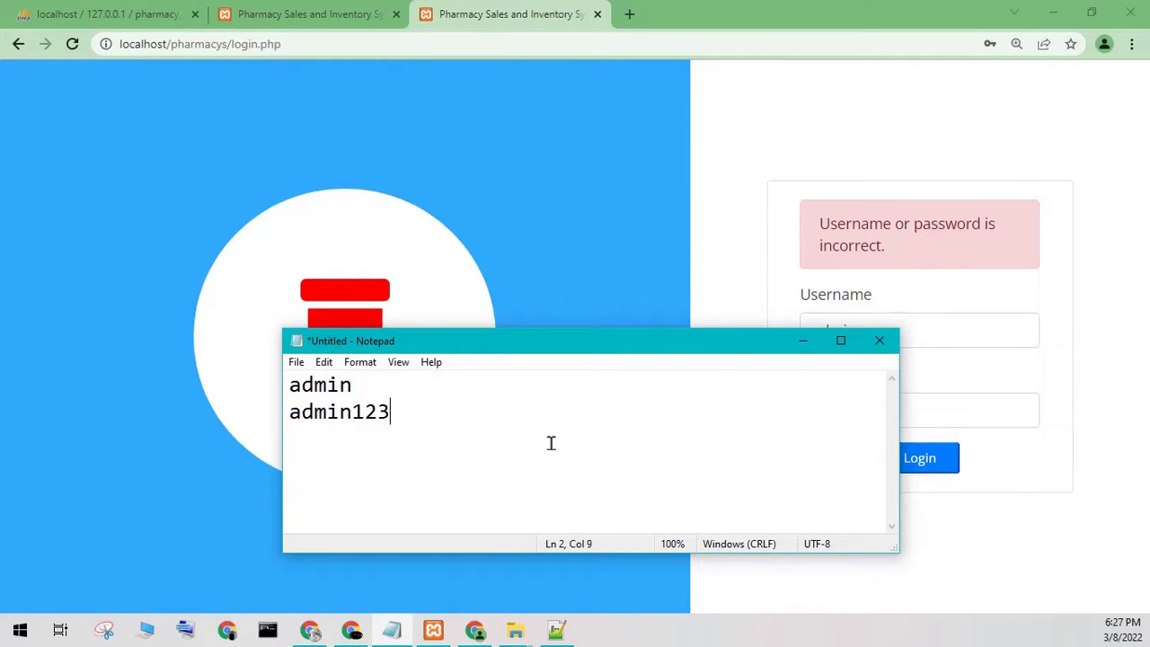
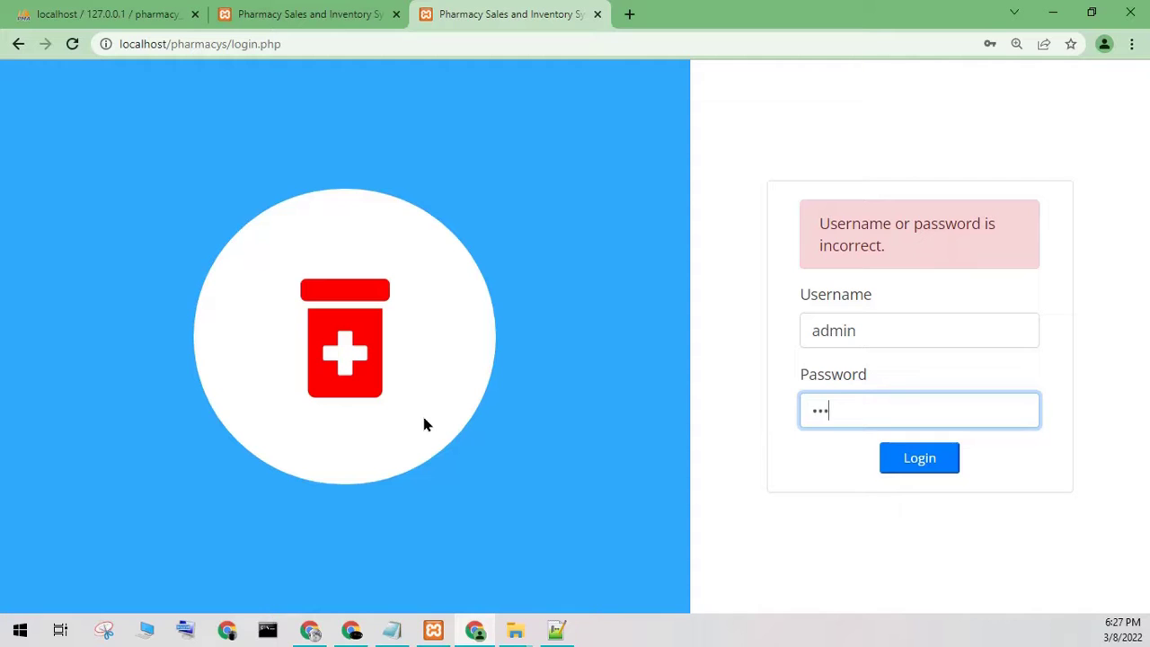
- Log in as admin to reach the Home dashboard, then view the Inventory stock table
key(Return)
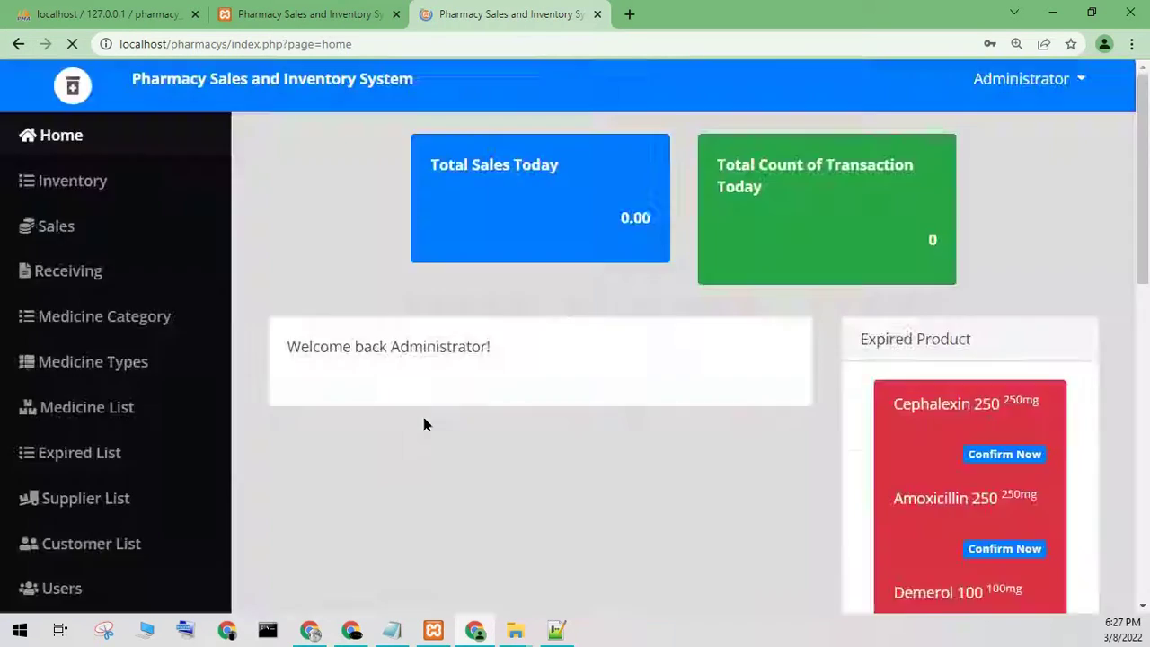
click(132, 185)
- Browse the Receiving, Medicine Category, Sales and New Sales pages
click(105, 265)
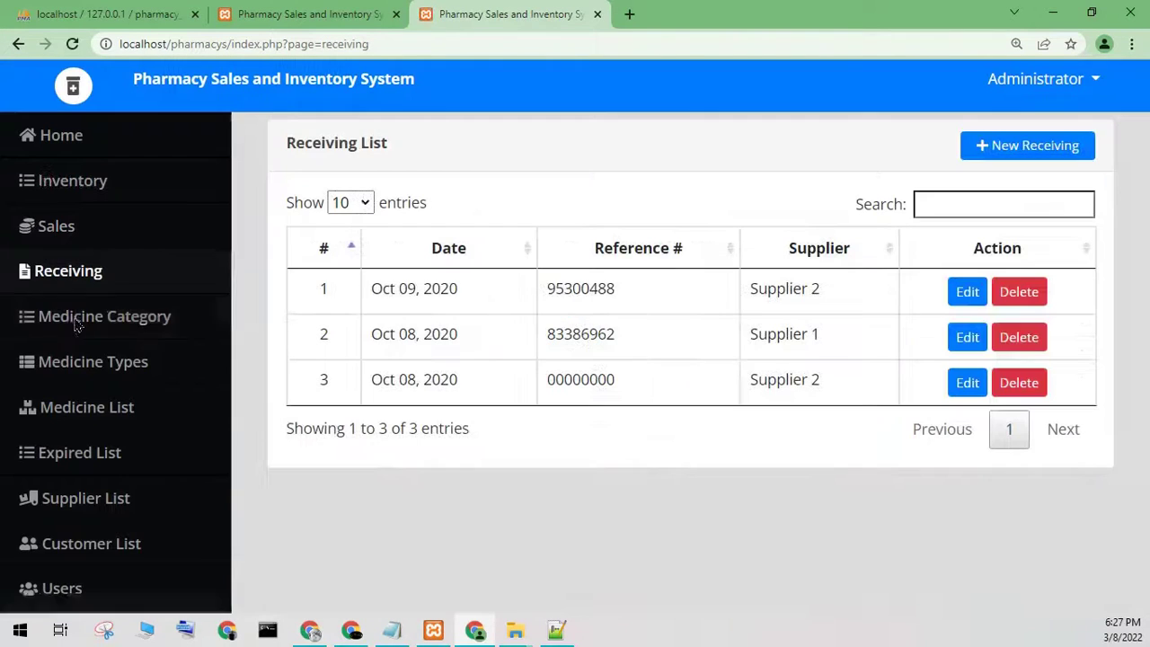
click(76, 325)
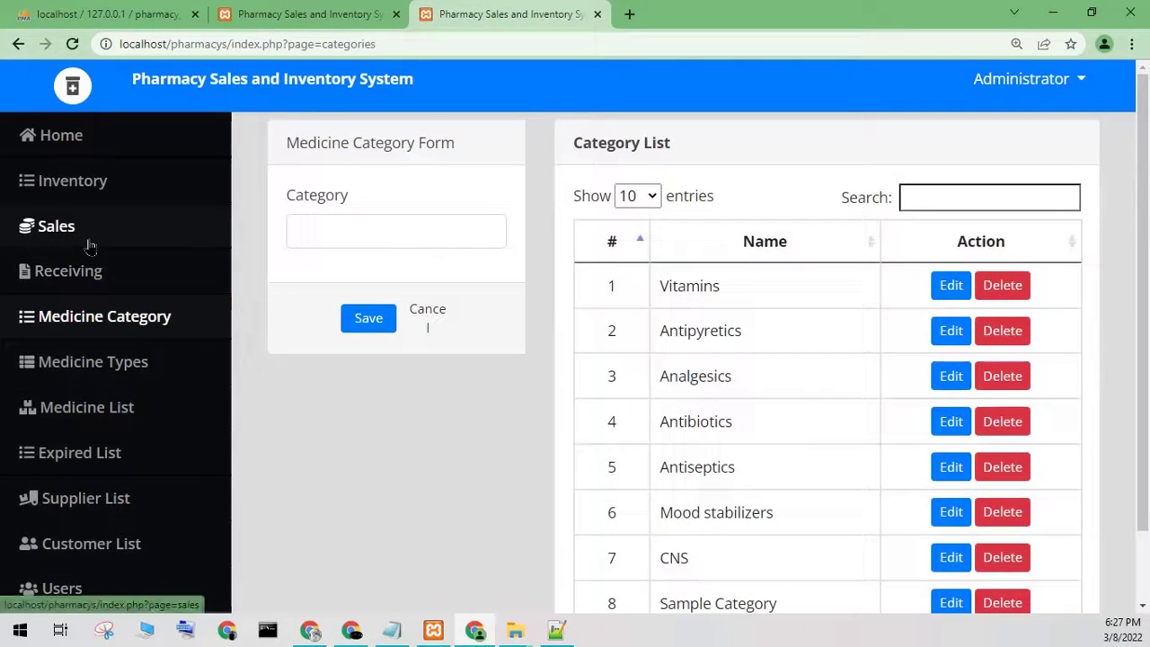
click(90, 244)
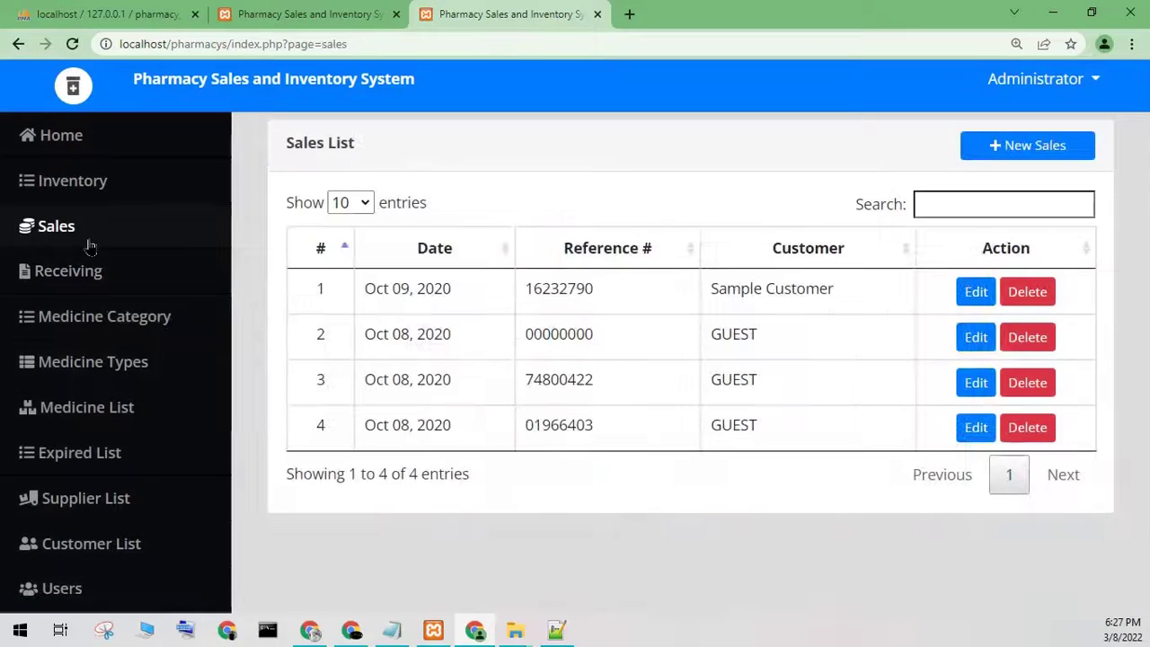
click(1019, 146)
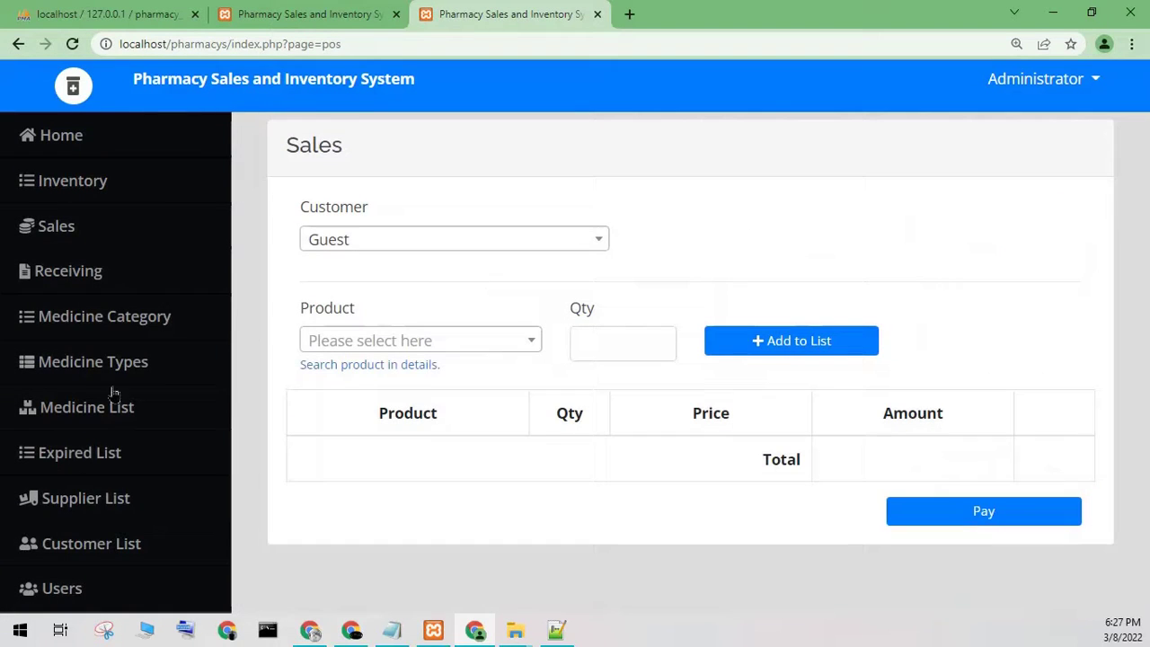
- View the Customer List, Users, Expired List and Medicine Types pages, returning to Receiving
click(79, 536)
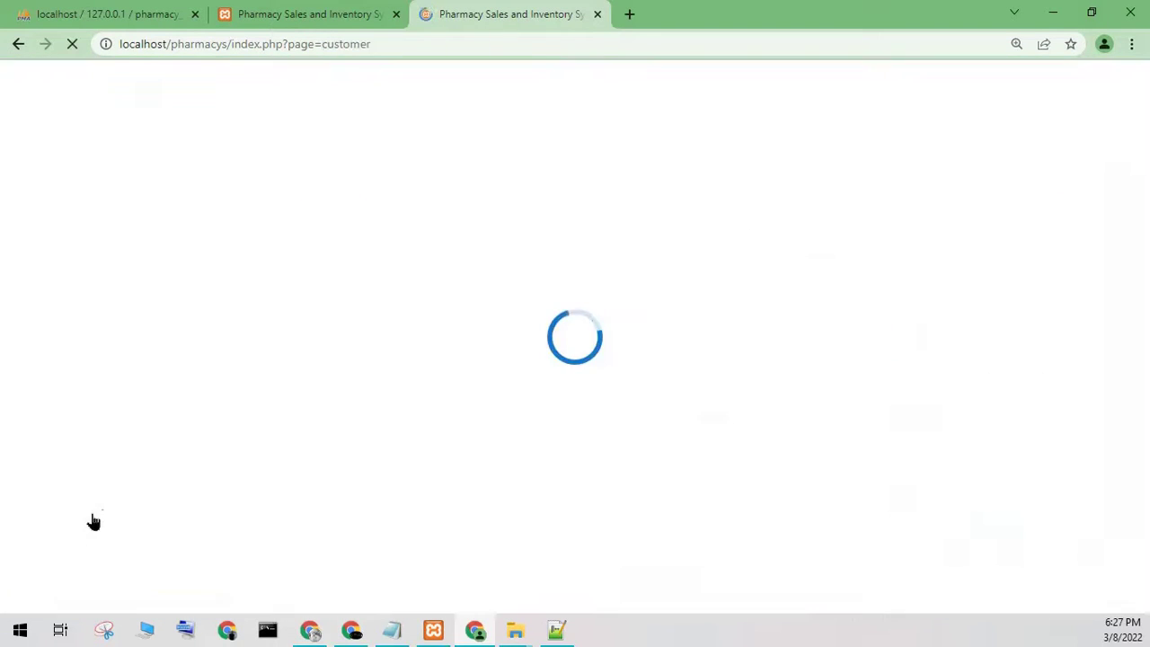
click(98, 543)
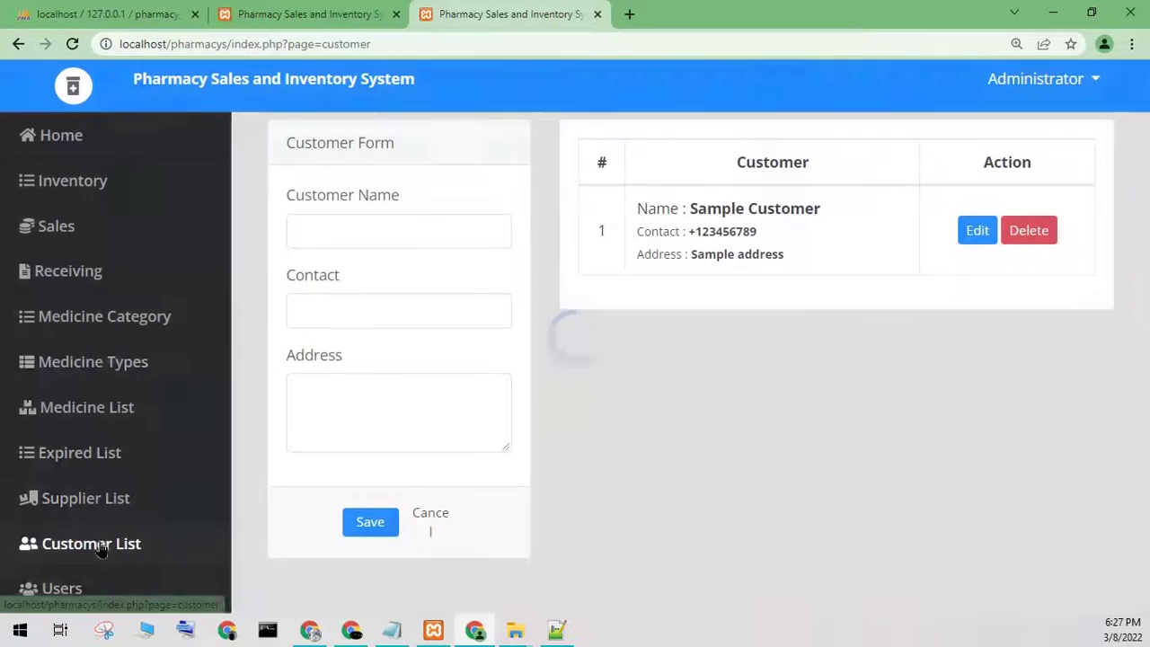
click(95, 587)
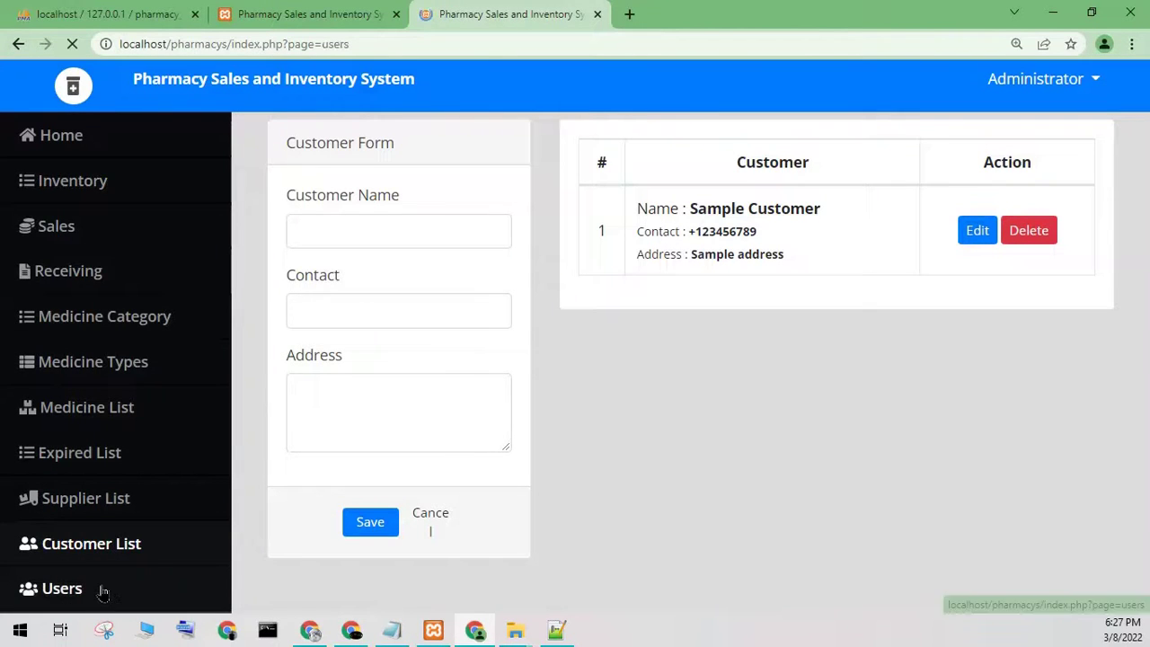
click(133, 436)
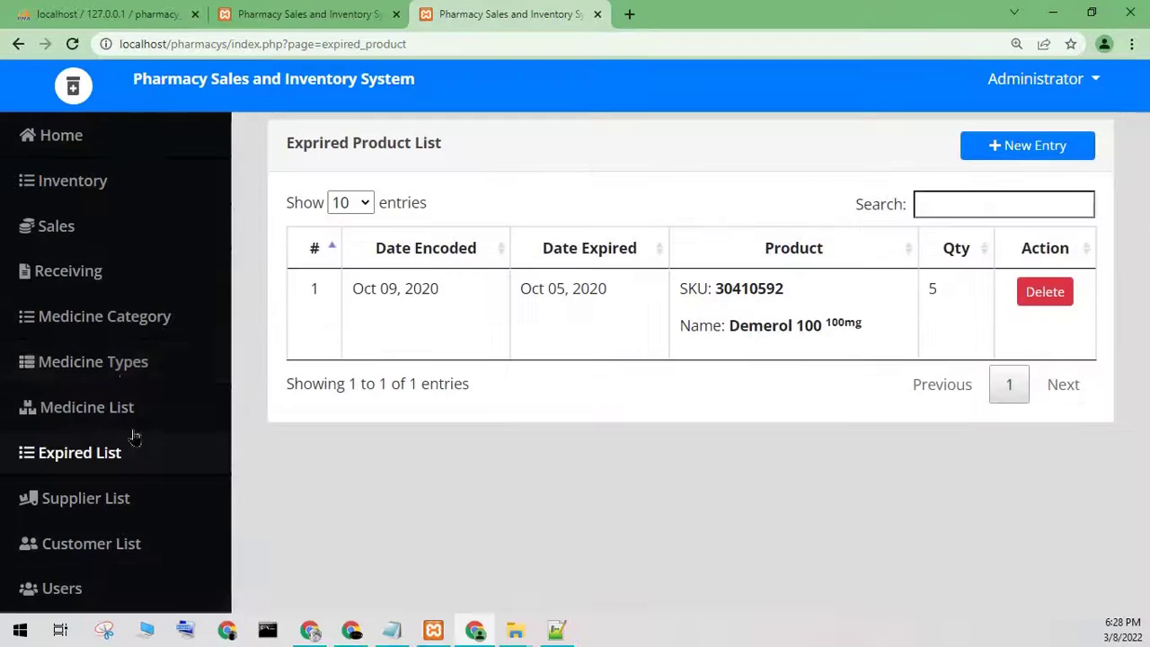
click(123, 380)
click(134, 259)
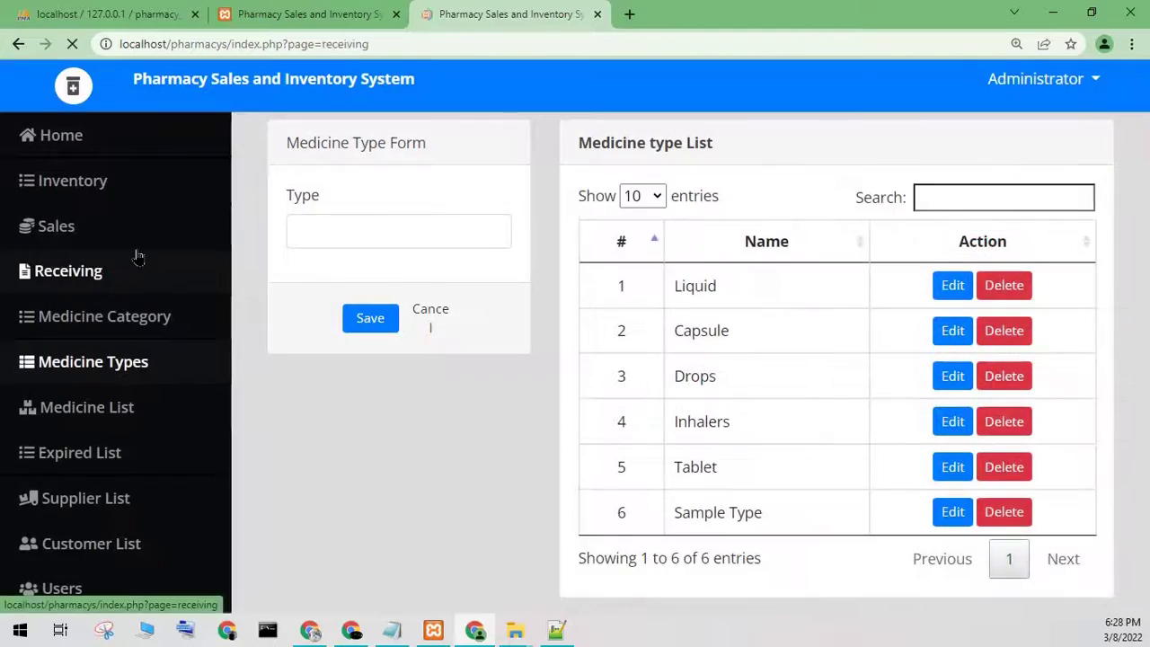